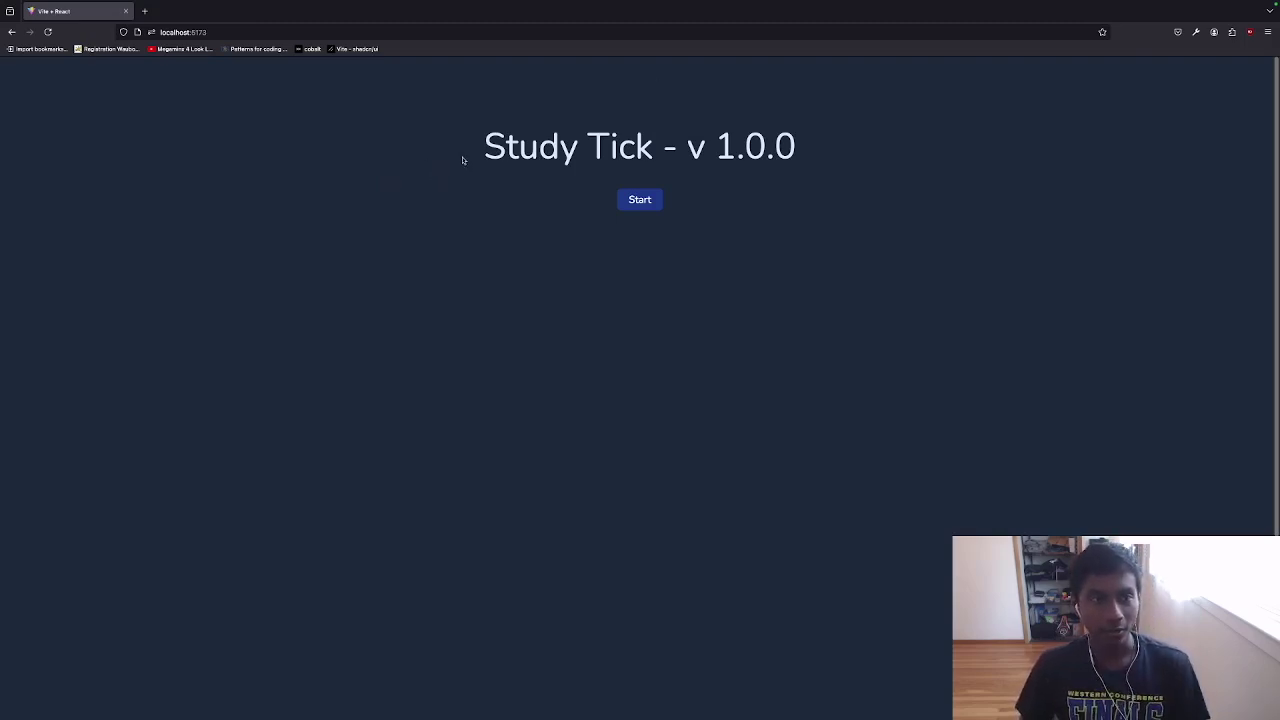
Highlight the 'Study Tick - v 1.0.0' heading, then go on to the login page
triple_click(531, 140)
triple_click(670, 140)
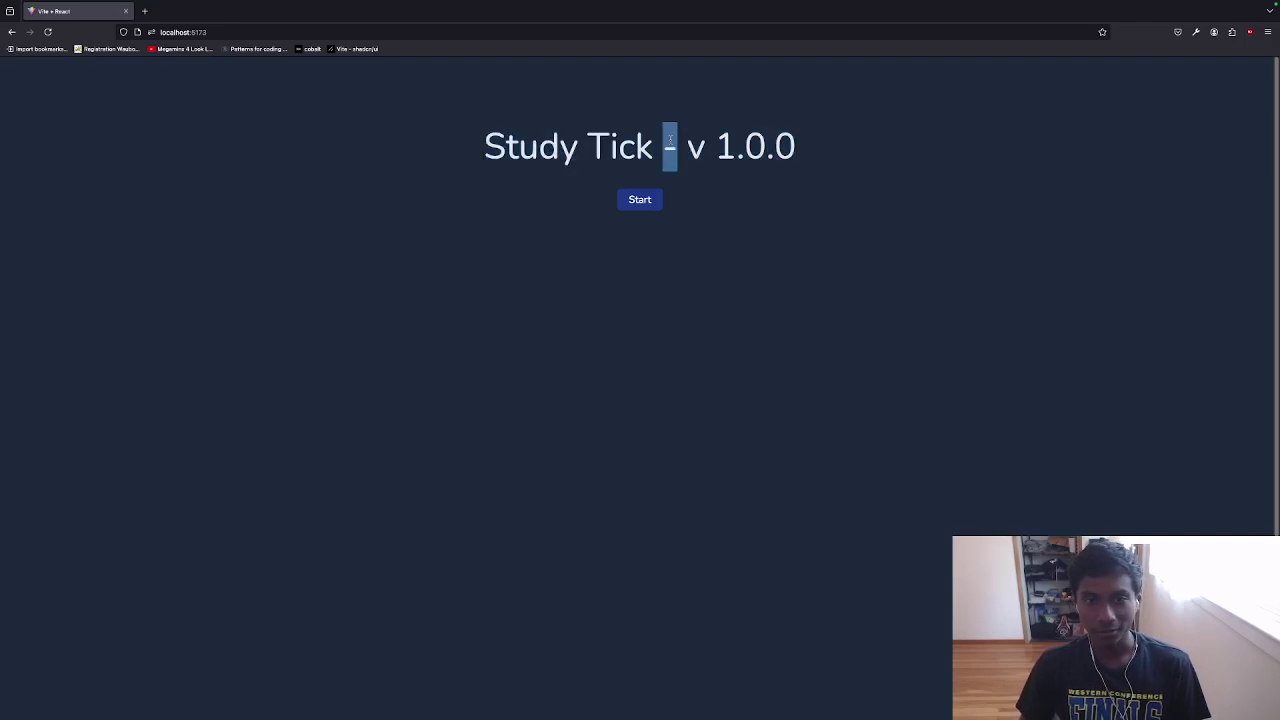
click(735, 160)
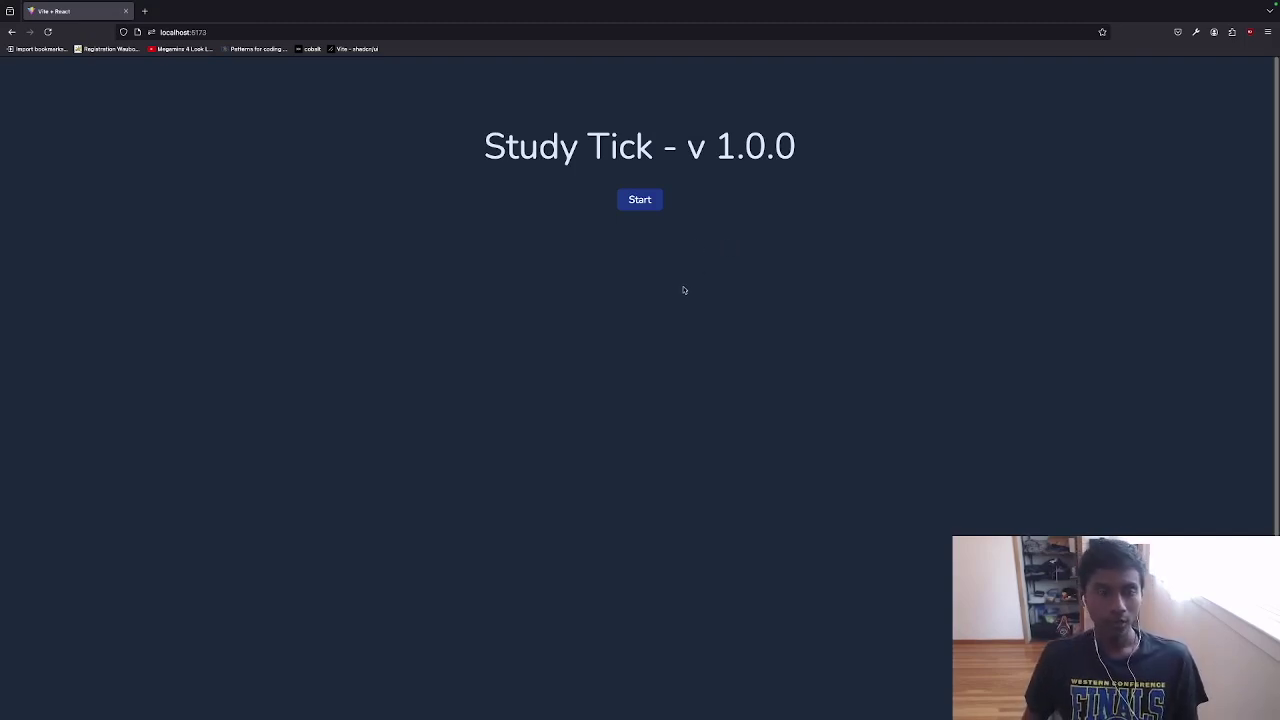
click(640, 199)
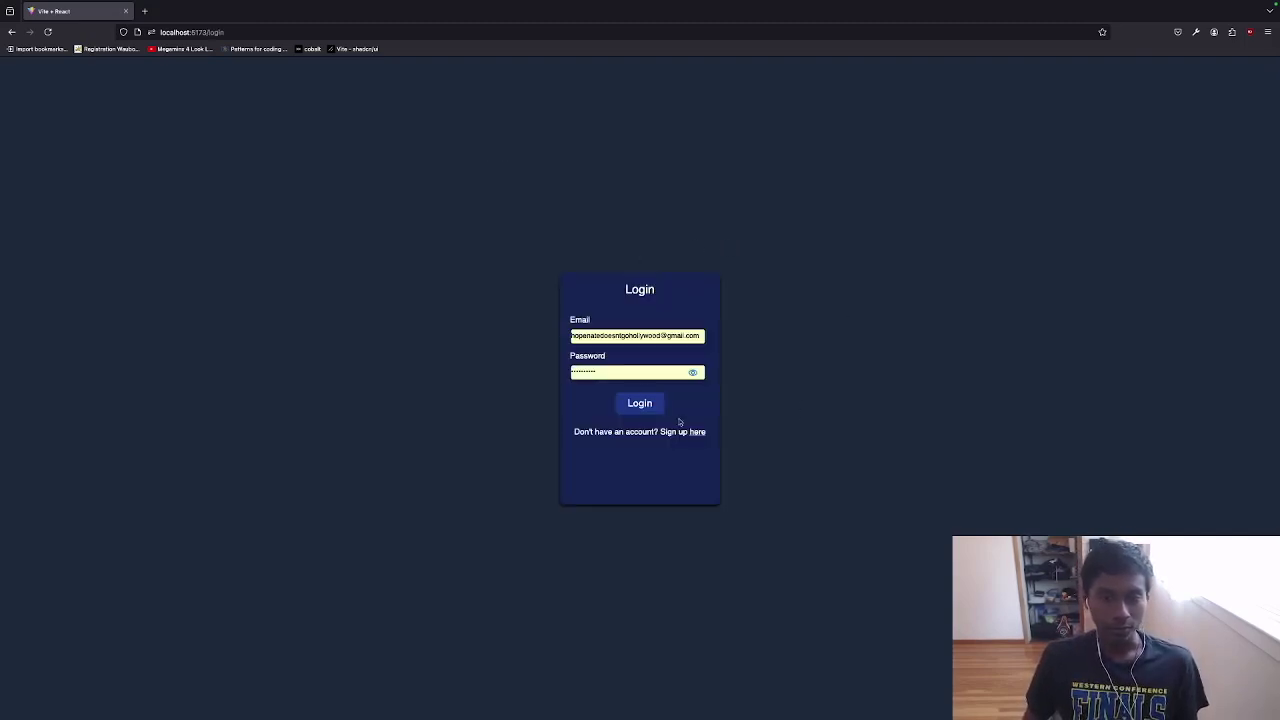
Log in with the autofilled credentials to reach the dashboard
click(628, 402)
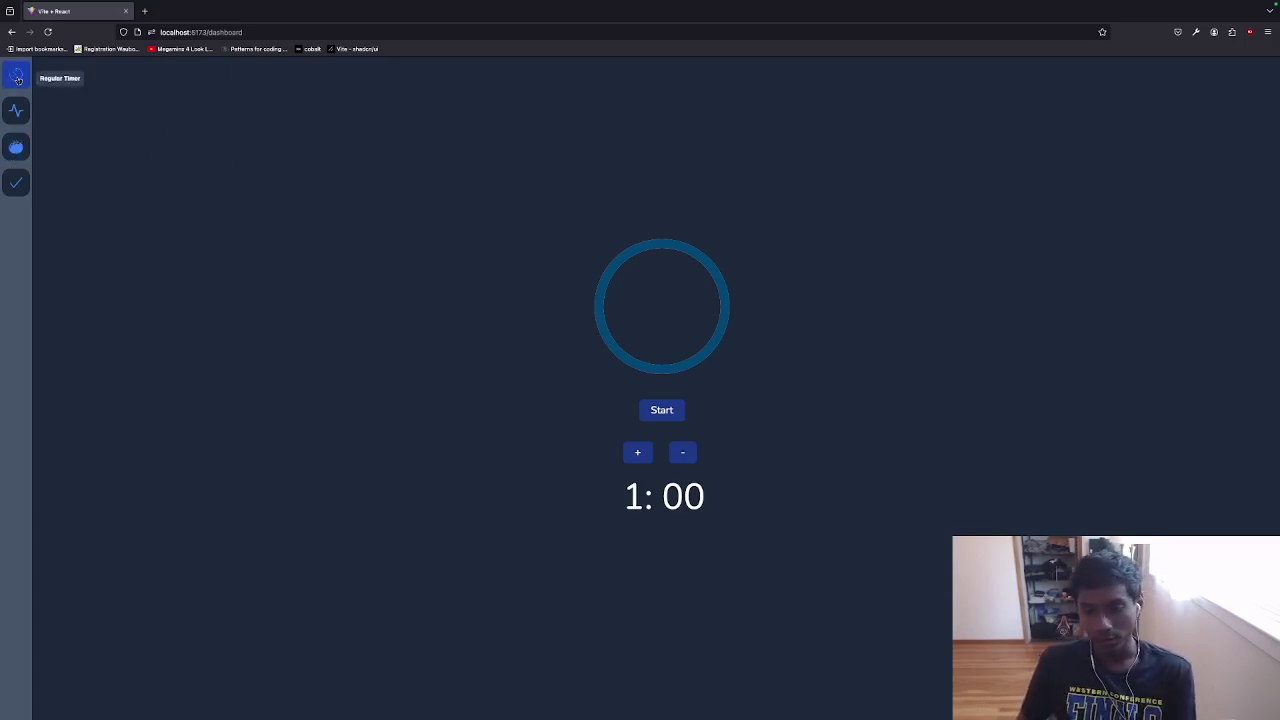
Raise the regular timer to 13:00
click(629, 451)
click(629, 451)
click(629, 451)
click(629, 451)
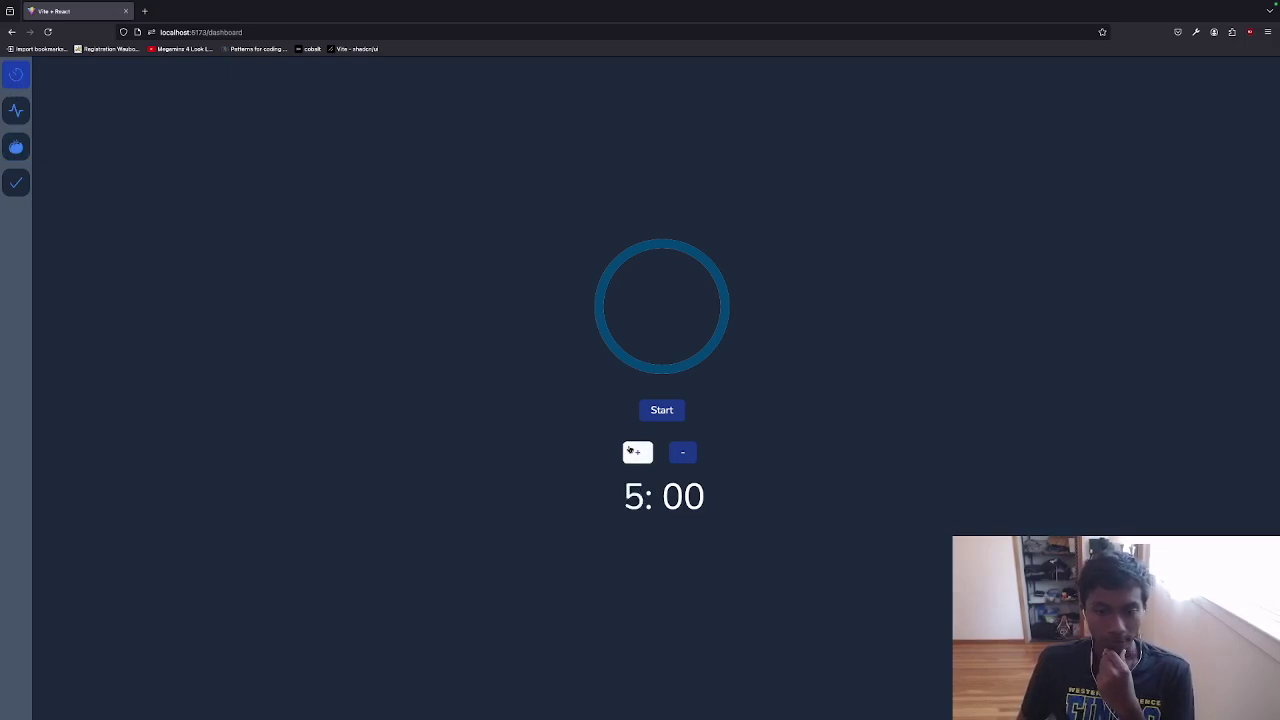
click(629, 451)
click(629, 451)
click(629, 451)
click(629, 451)
click(629, 451)
click(629, 451)
click(629, 451)
click(629, 451)
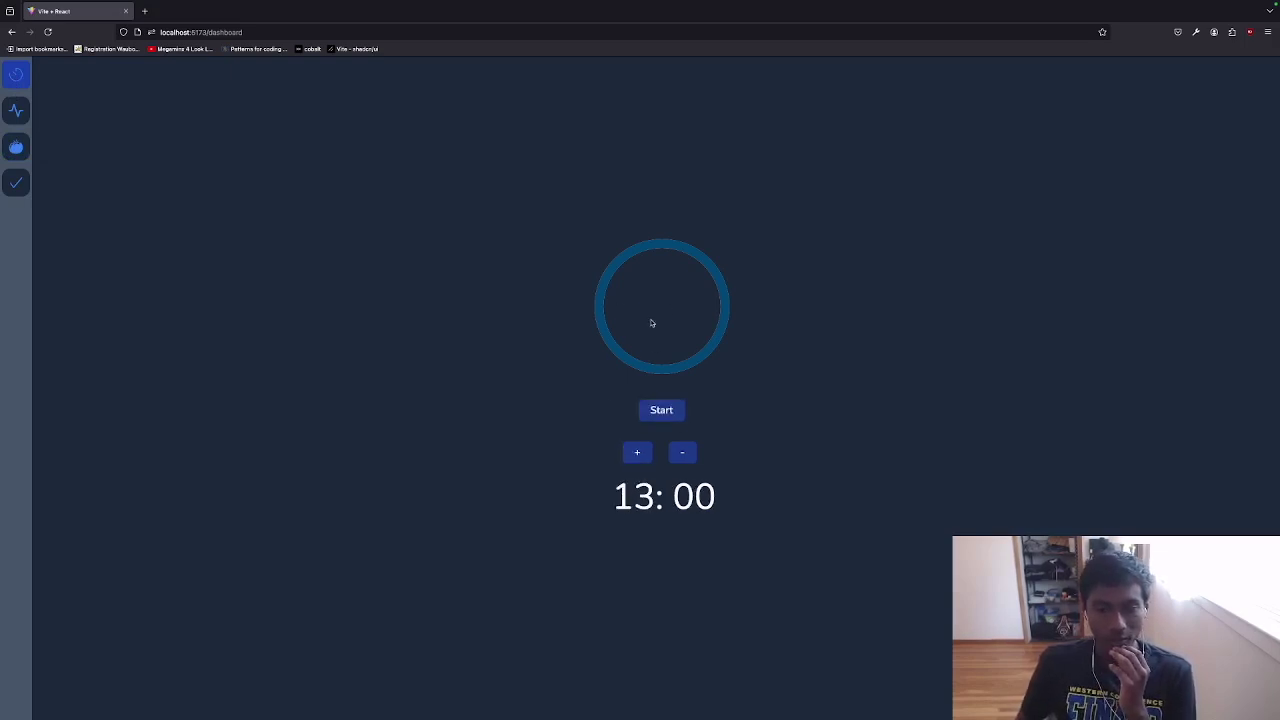
Start the 13-minute countdown, then stop it at 12:51 and confirm
click(652, 409)
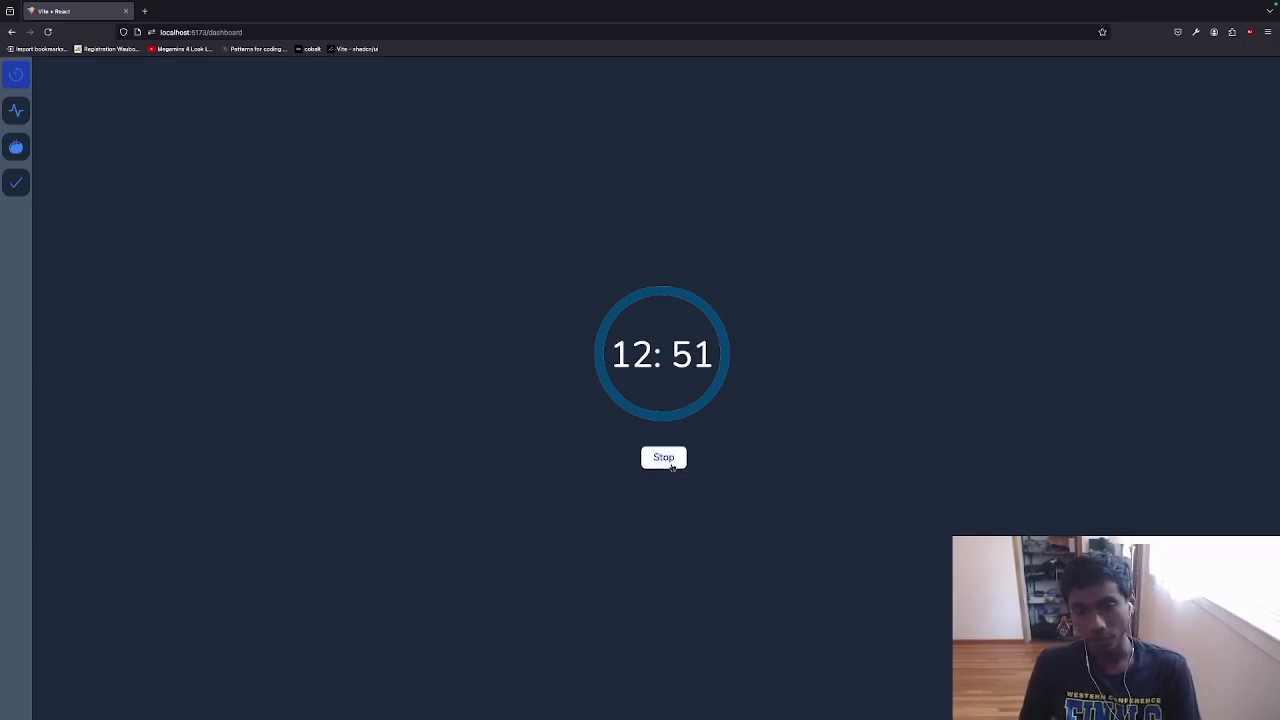
click(672, 465)
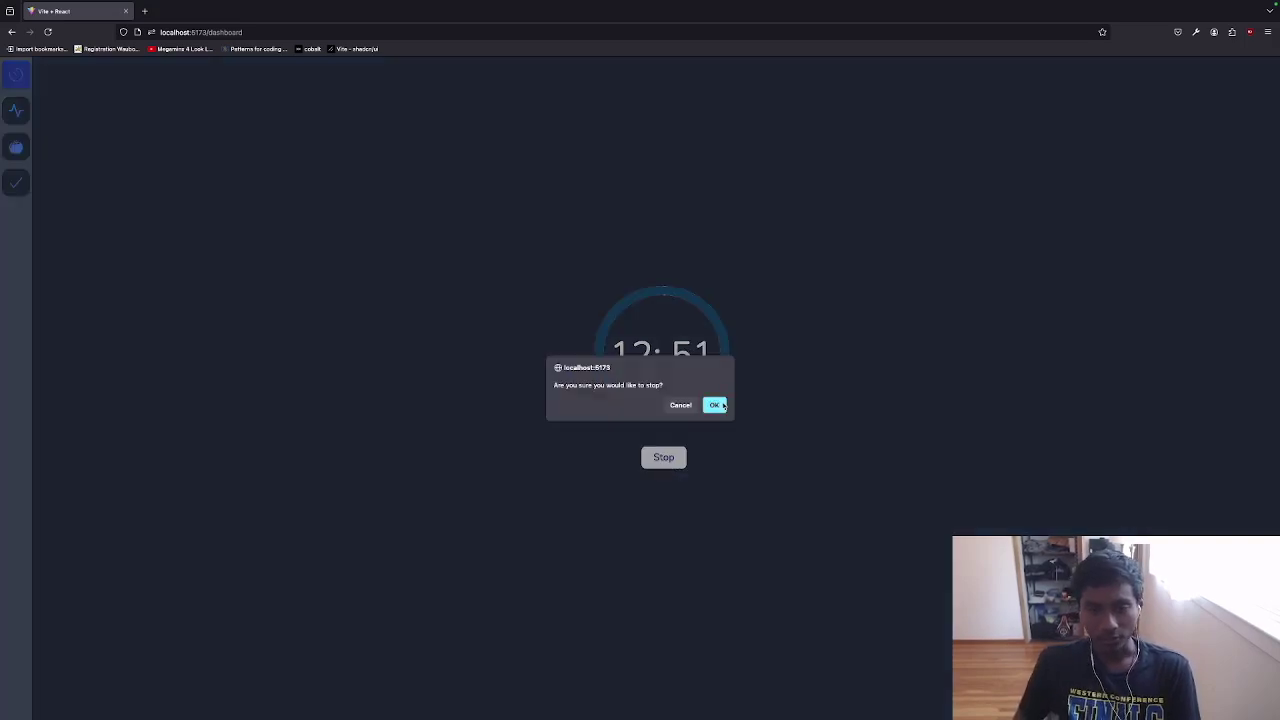
click(713, 404)
Scroll the statistics page and highlight the 0.00 hours study total
scroll(523, 386, down, 2)
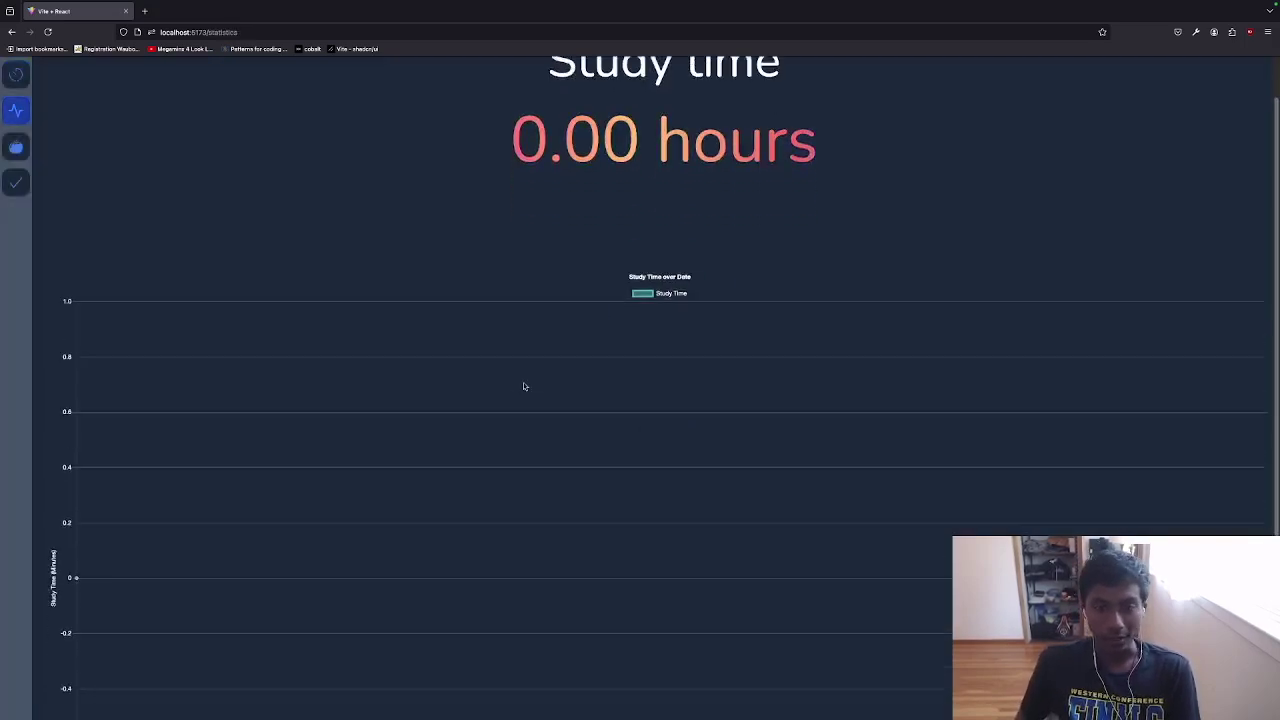
scroll(535, 384, down, 2)
scroll(535, 384, up, 4)
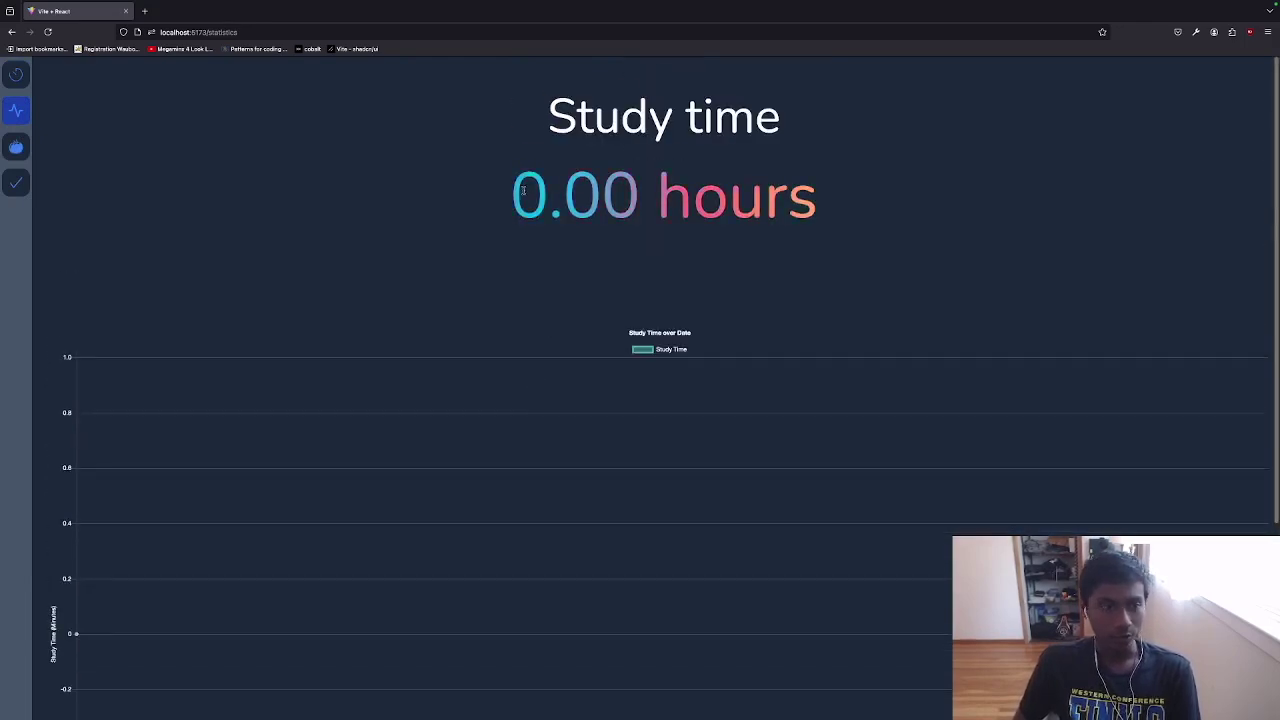
drag(600, 155, 615, 245)
click(594, 276)
Browse the statistics page and inspect a point on the study-time chart
scroll(394, 460, down, 4)
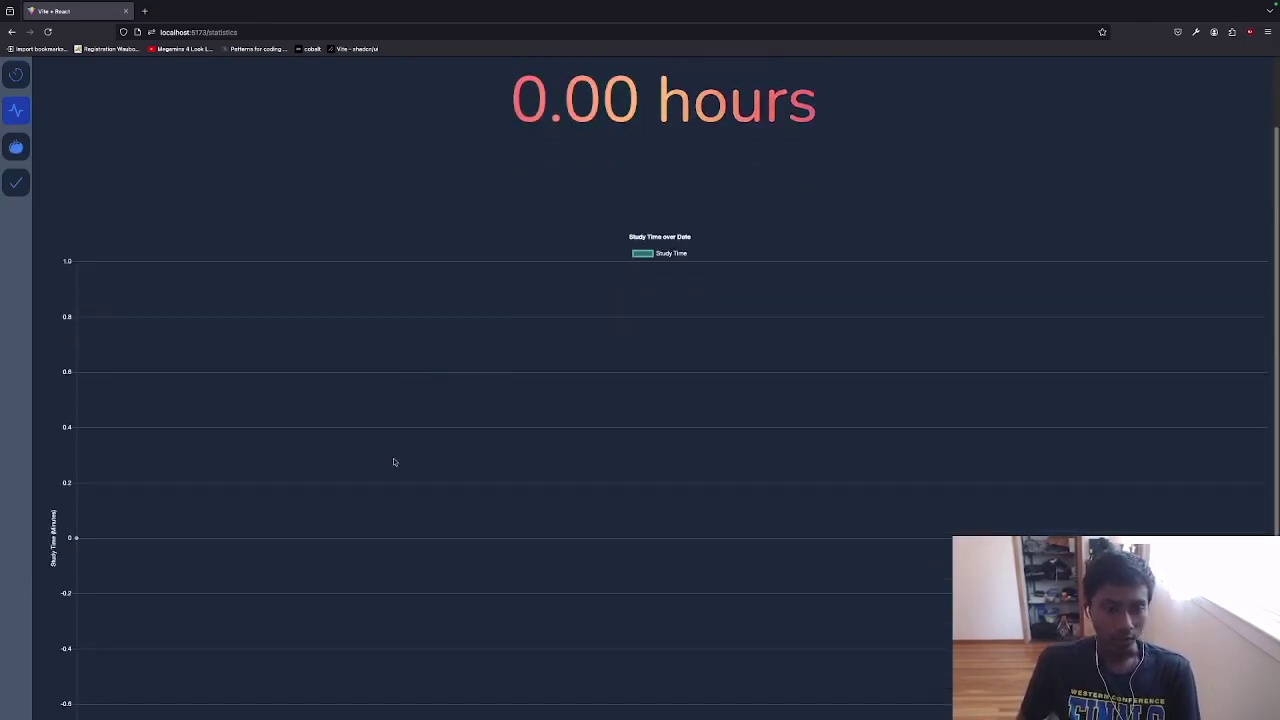
scroll(285, 578, up, 1)
scroll(183, 417, up, 1)
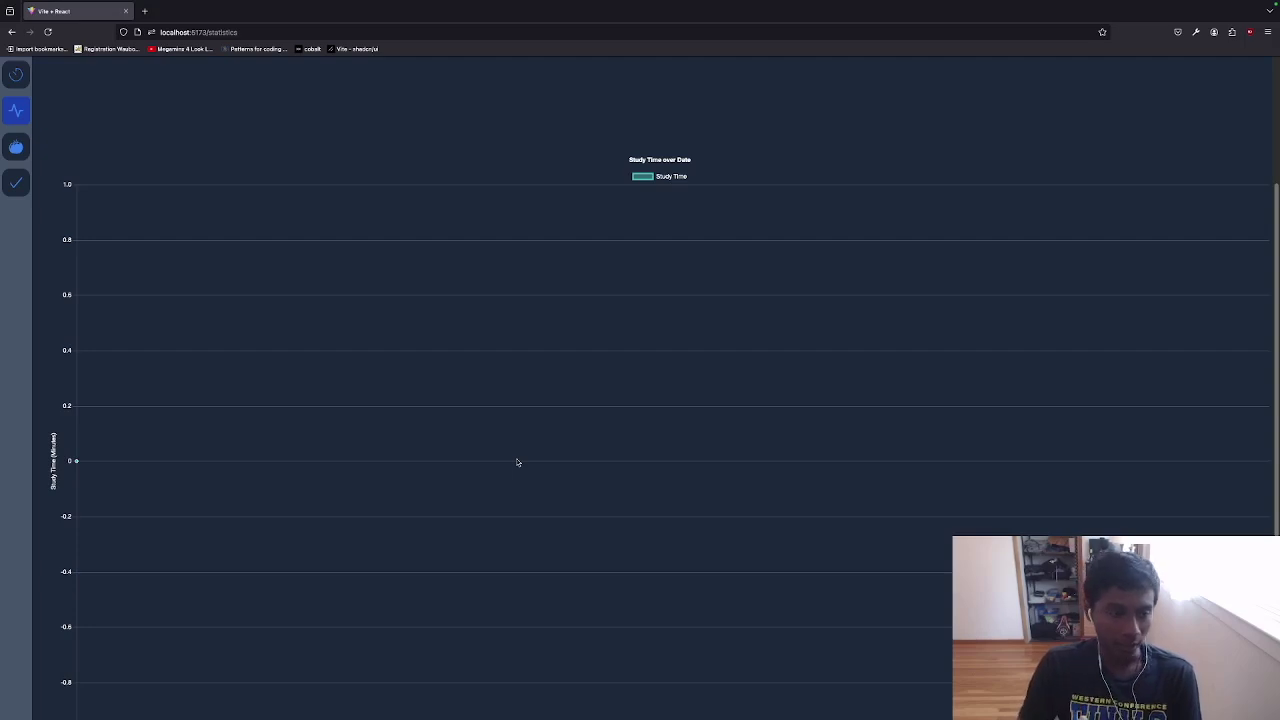
scroll(515, 460, up, 3)
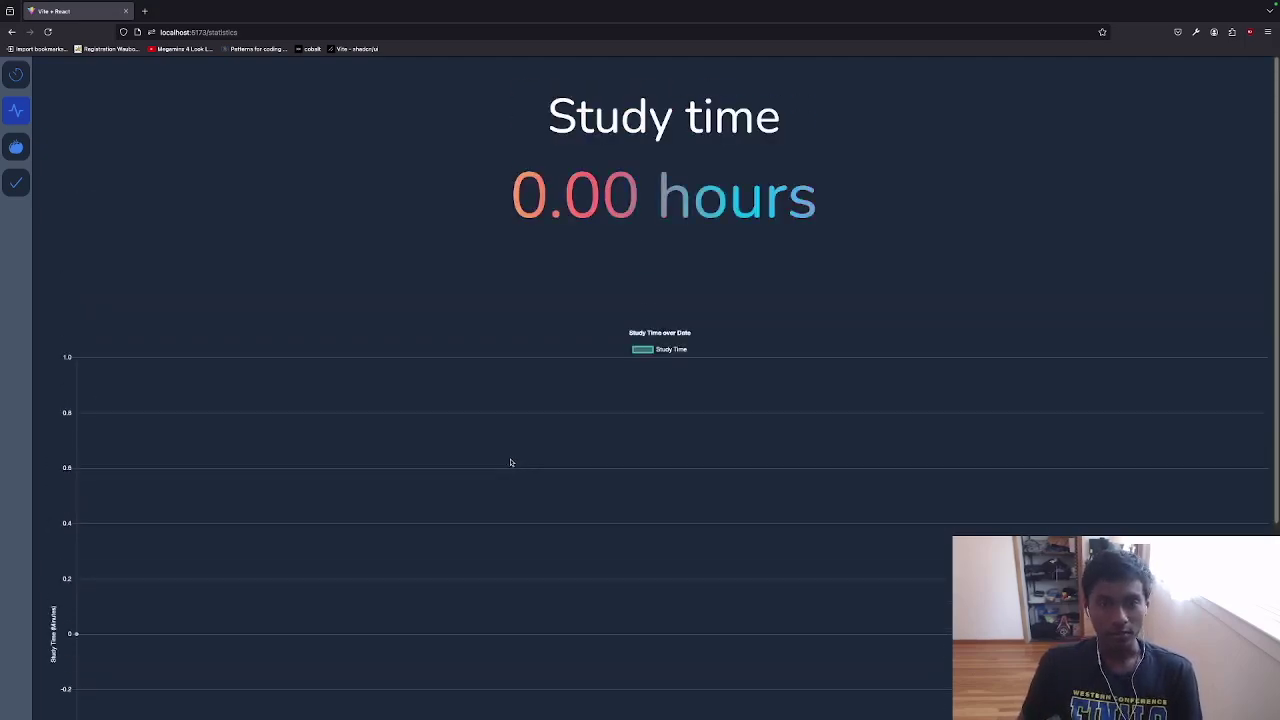
scroll(509, 458, down, 1)
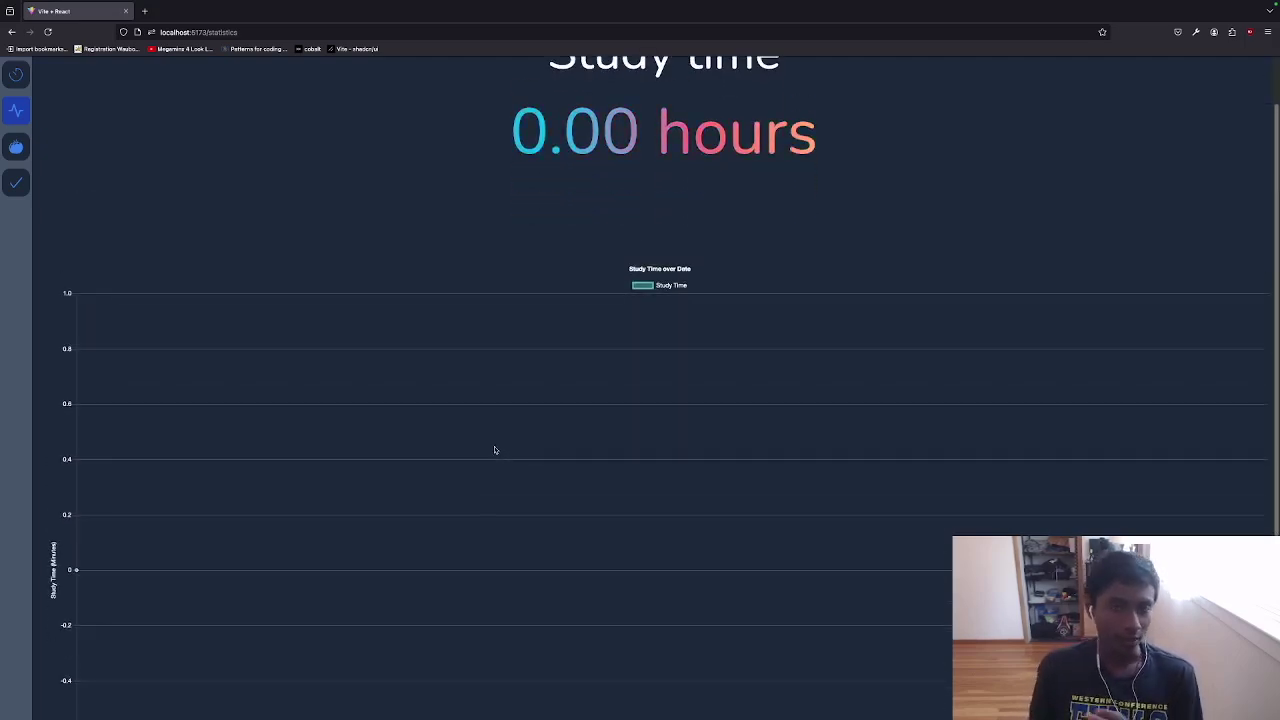
scroll(443, 458, down, 2)
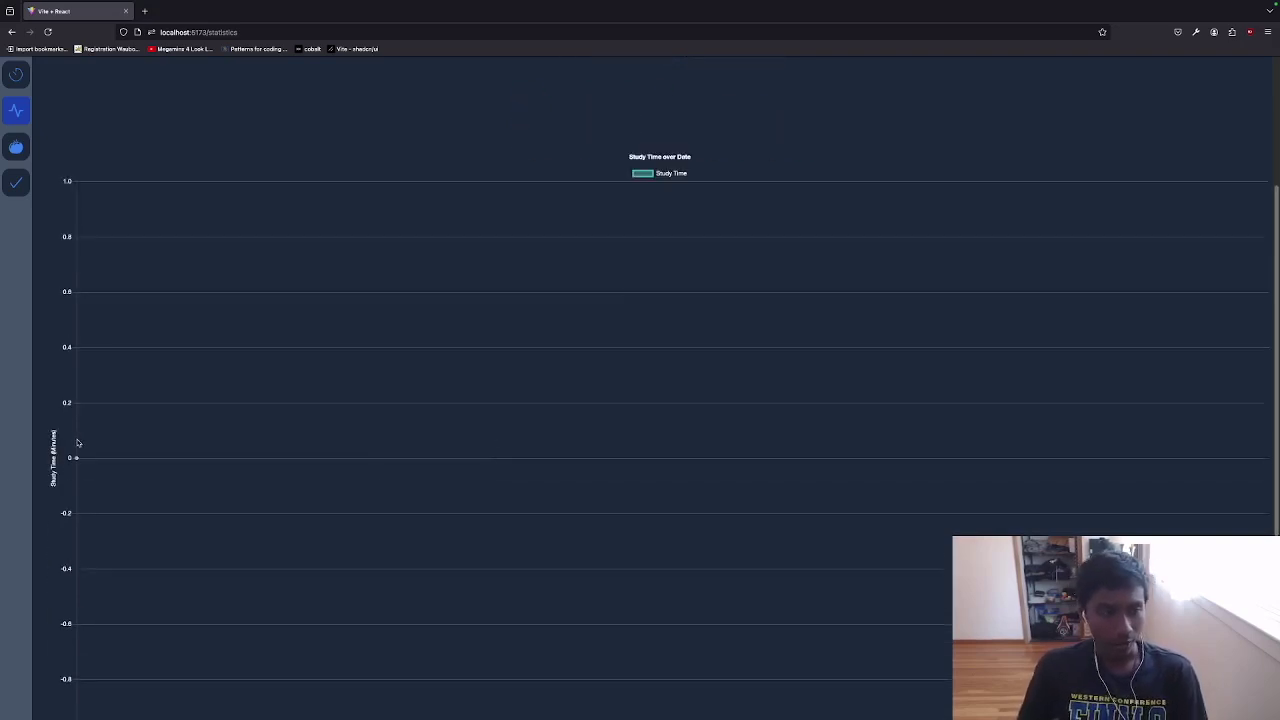
scroll(90, 443, up, 2)
scroll(350, 458, down, 4)
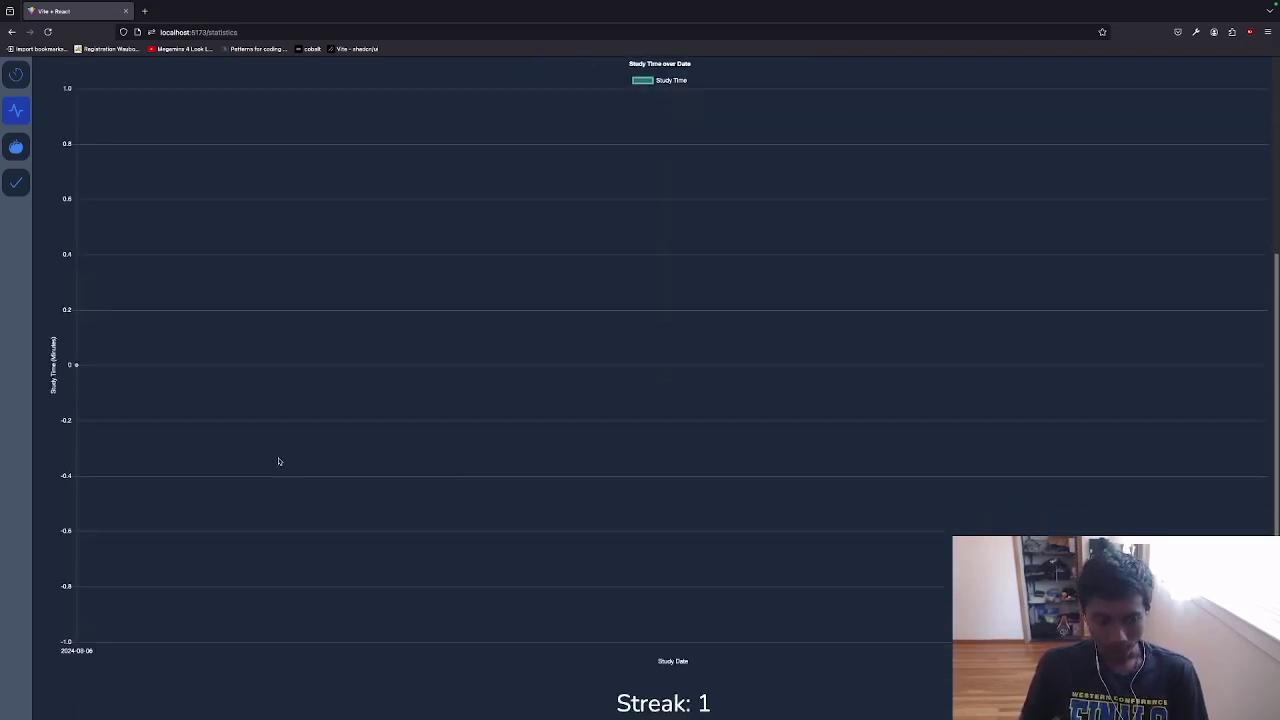
scroll(120, 436, up, 1)
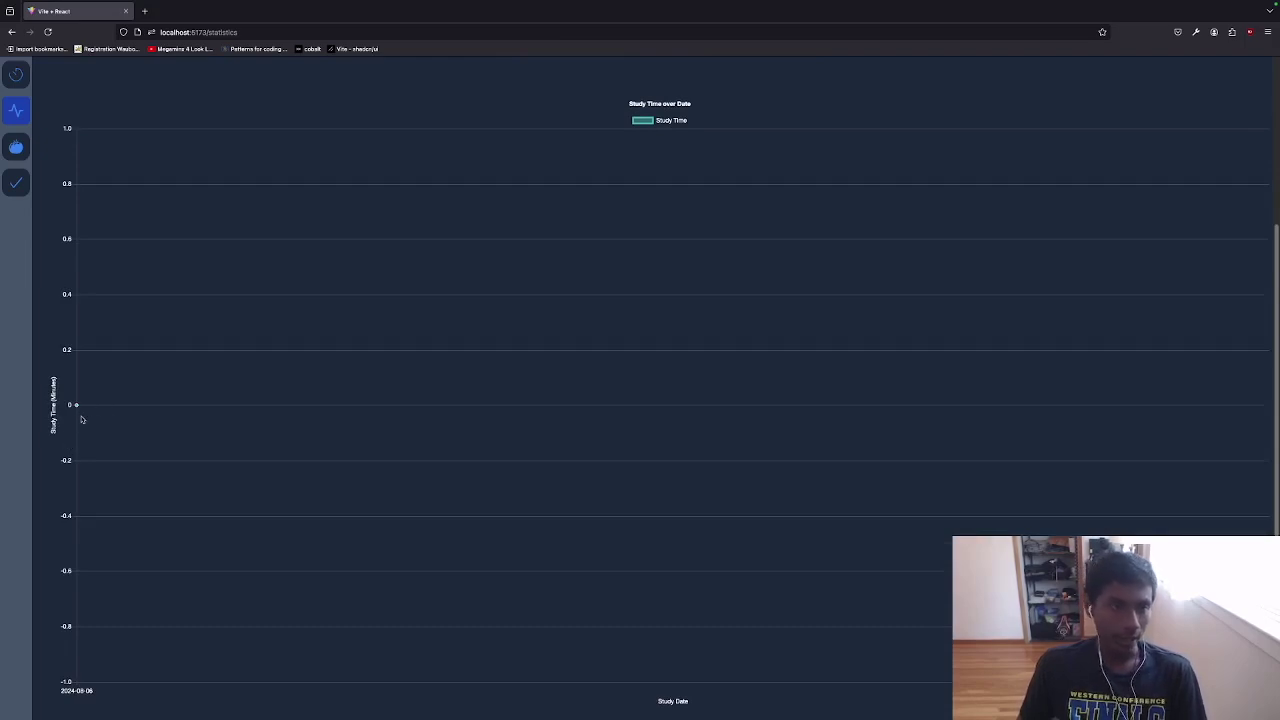
mouse_move(77, 408)
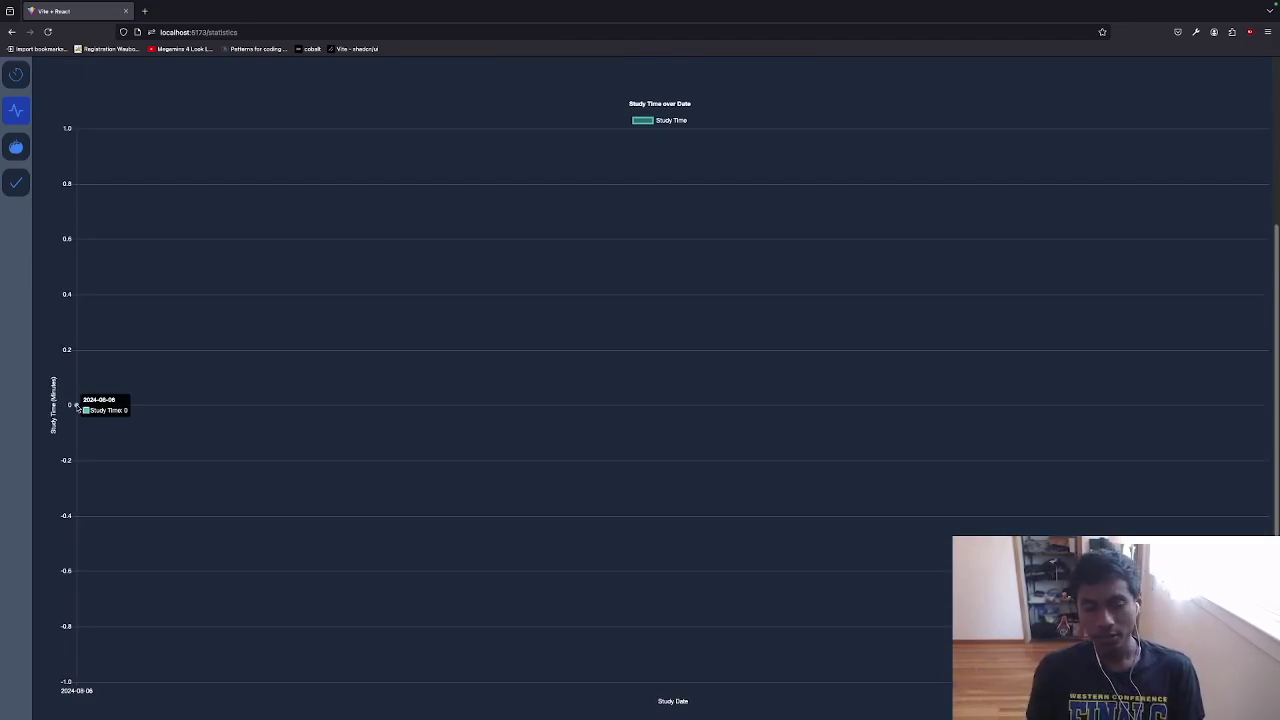
Highlight the 'Streak: 1' text, then switch to the Pomodoro timer page
scroll(191, 369, up, 3)
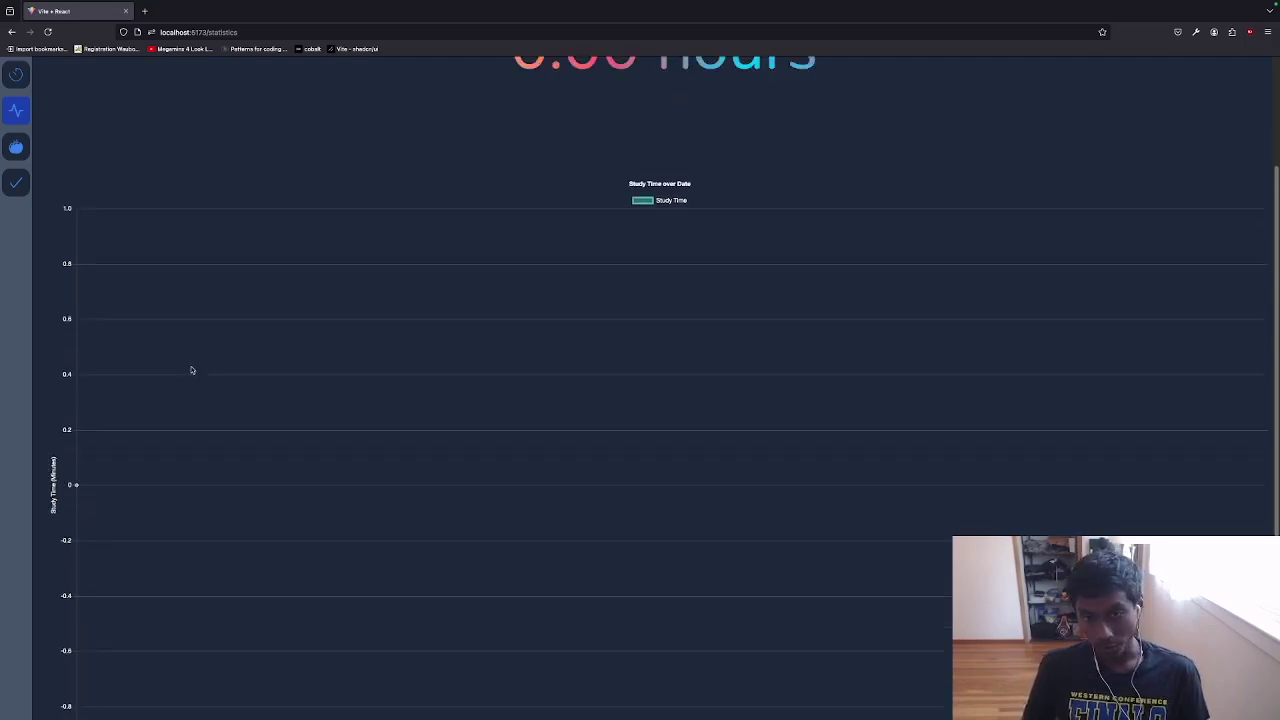
scroll(237, 481, down, 2)
scroll(237, 481, down, 2)
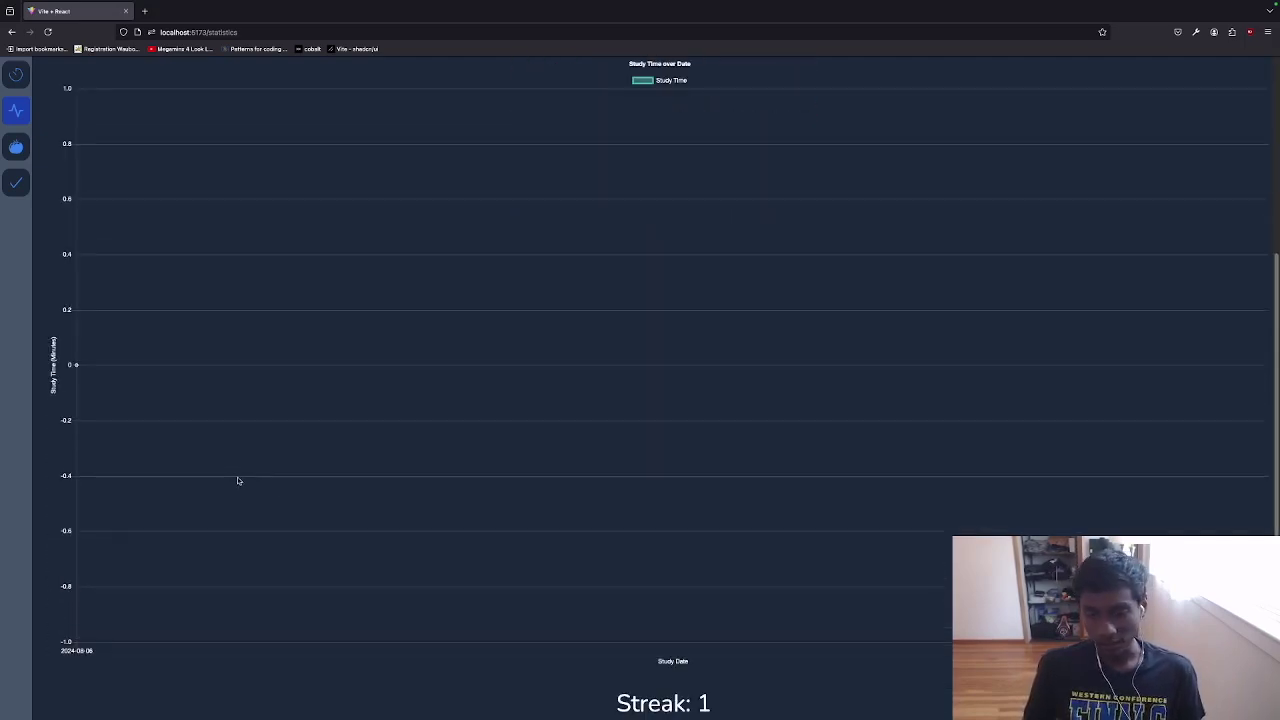
triple_click(688, 698)
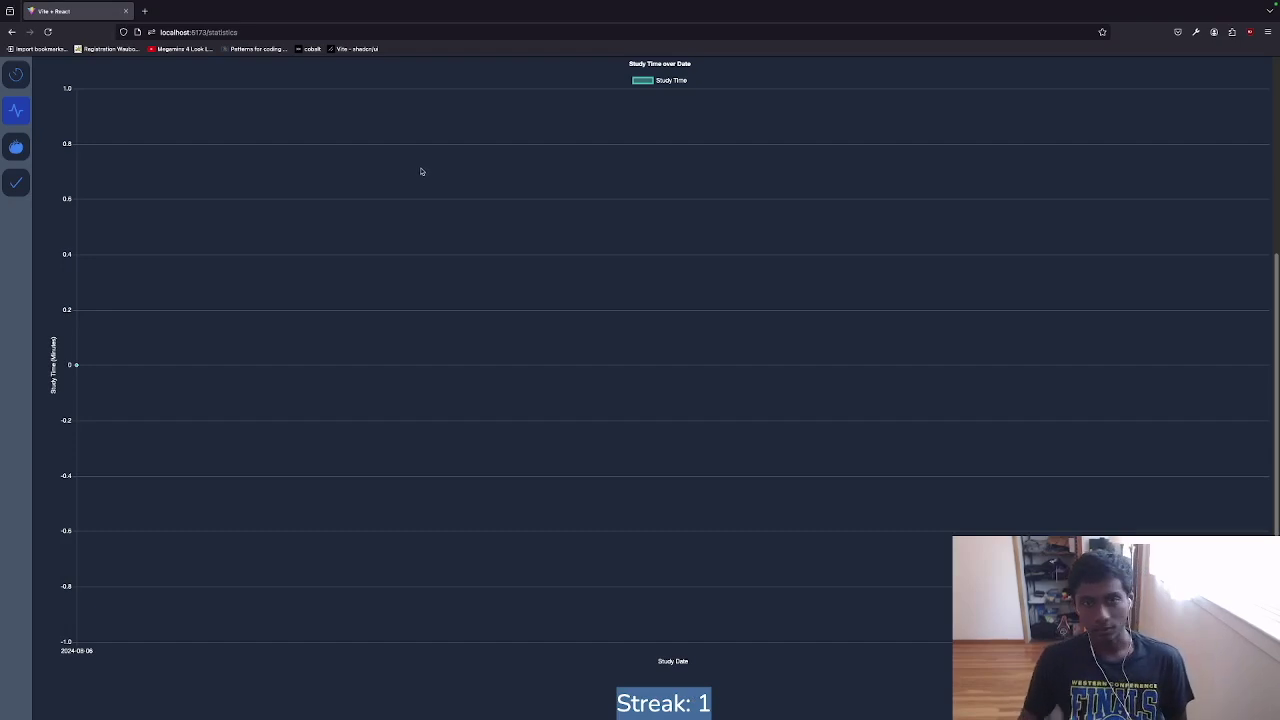
click(16, 147)
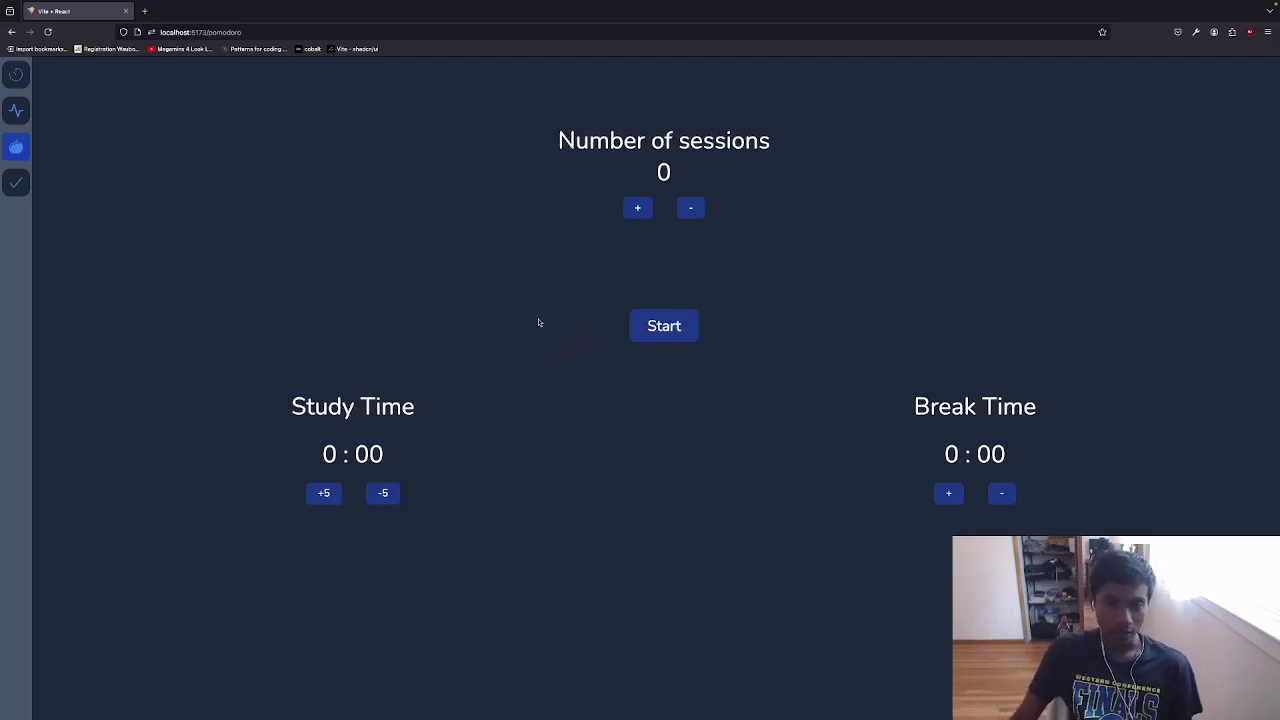
Set the Pomodoro to 25 minutes of study, a longer break, and 1 session
click(326, 494)
click(326, 494)
click(326, 494)
click(326, 494)
click(326, 494)
click(326, 494)
click(326, 494)
click(326, 494)
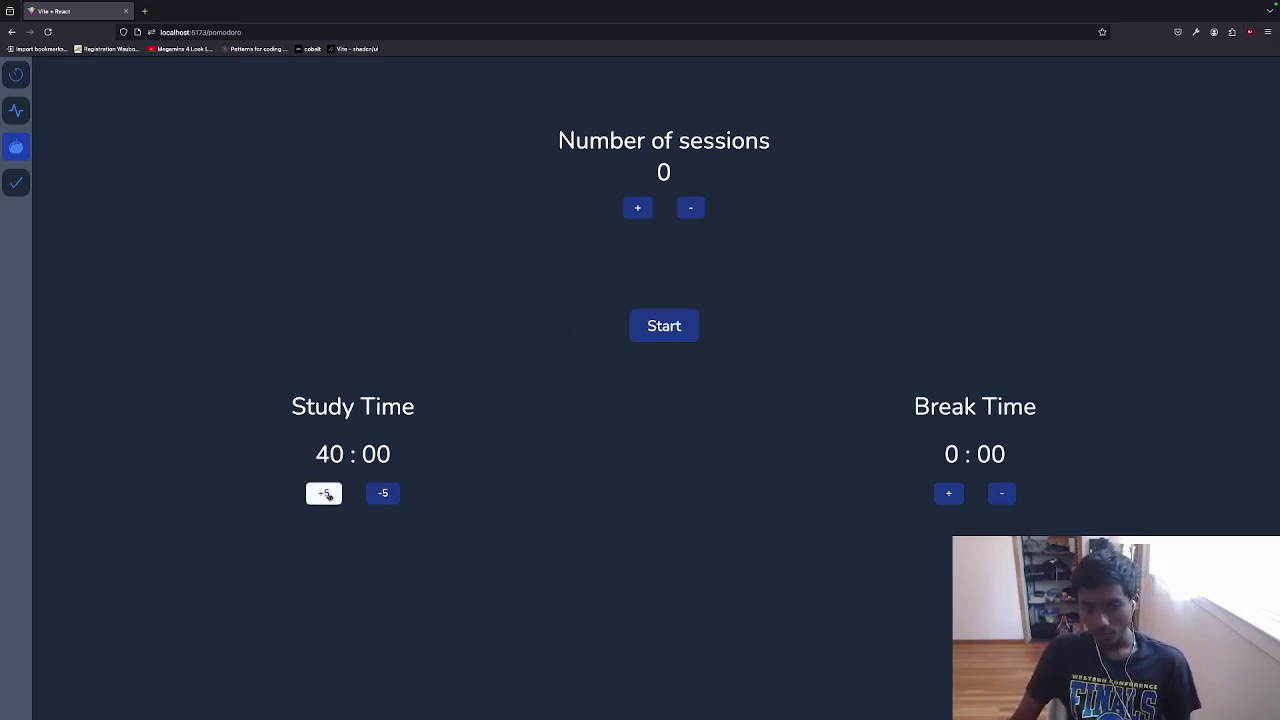
click(326, 494)
click(326, 494)
click(948, 492)
click(948, 492)
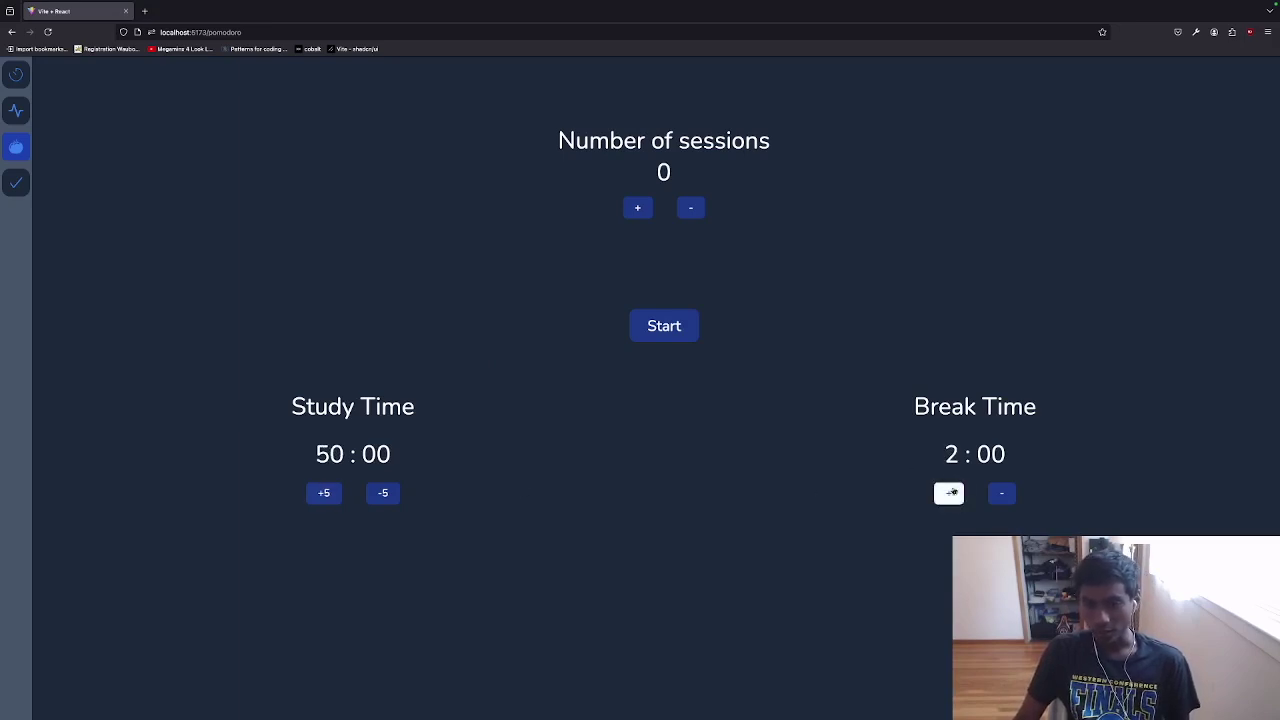
click(949, 492)
click(949, 492)
click(949, 492)
click(949, 492)
click(949, 492)
click(949, 492)
click(949, 492)
click(949, 492)
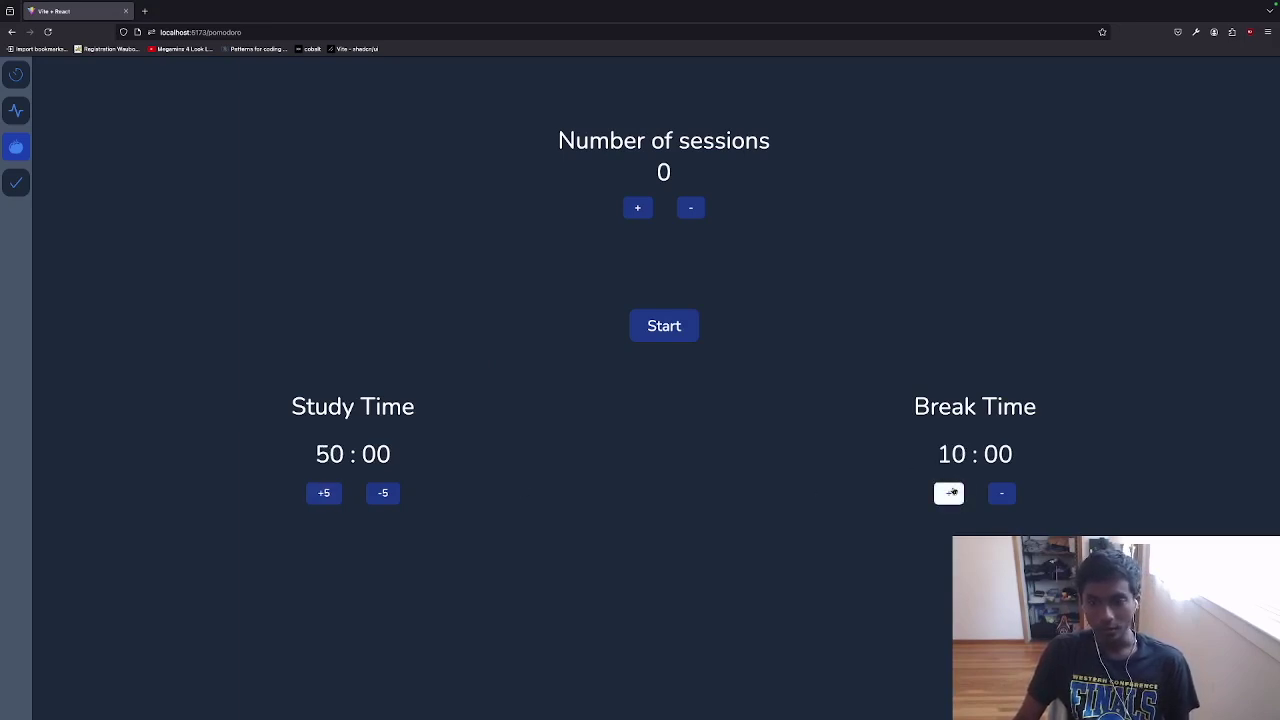
click(630, 210)
click(630, 210)
Start the Pomodoro study countdown, then stop it and confirm
click(666, 334)
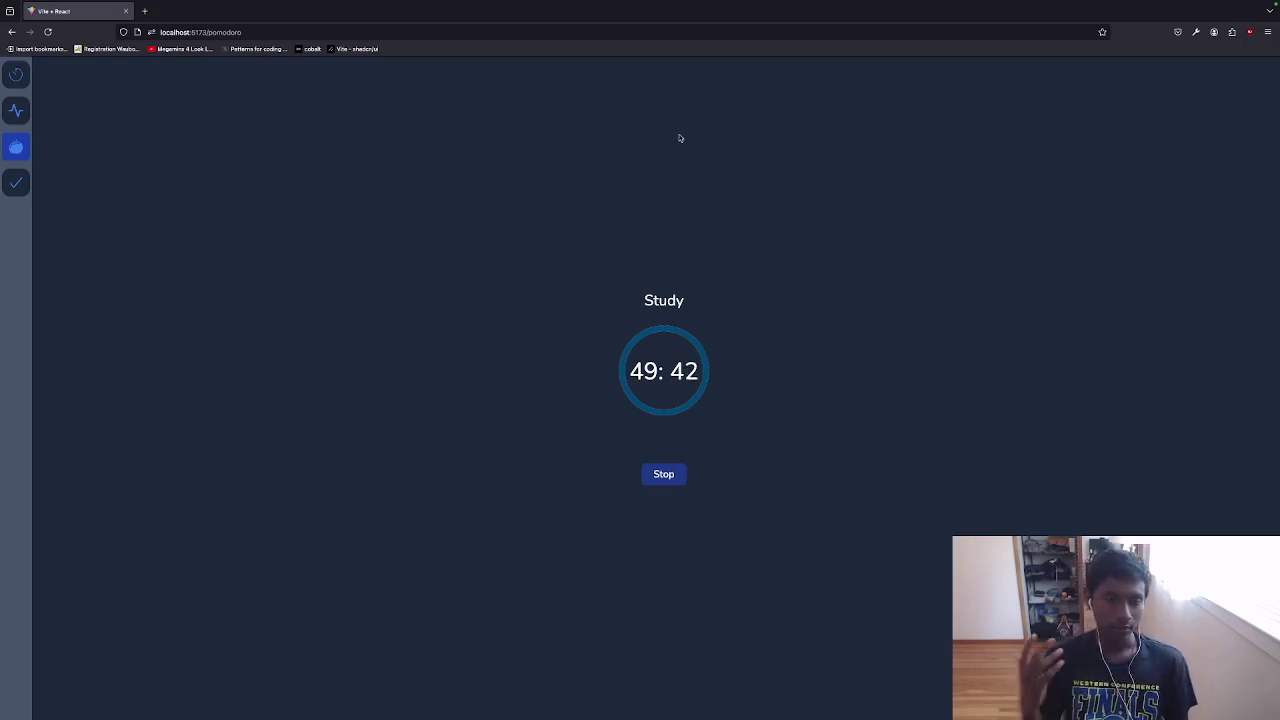
click(663, 474)
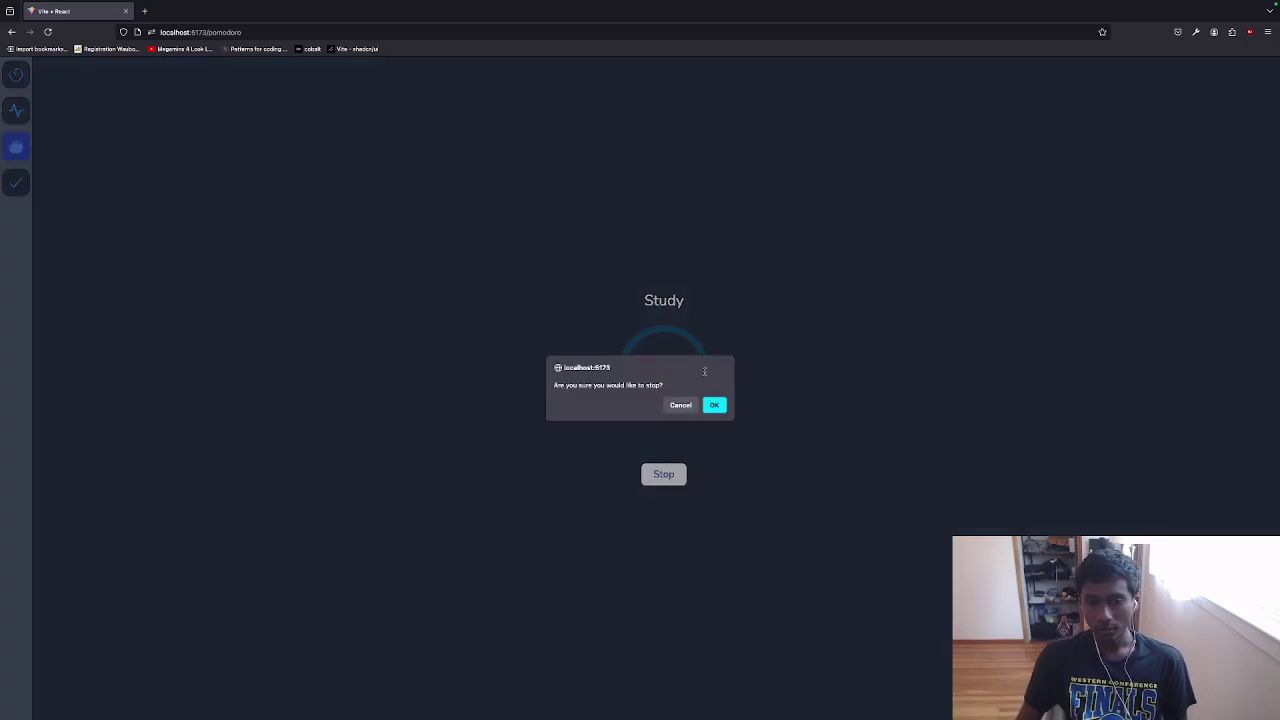
click(714, 405)
scroll(559, 307, down, 1)
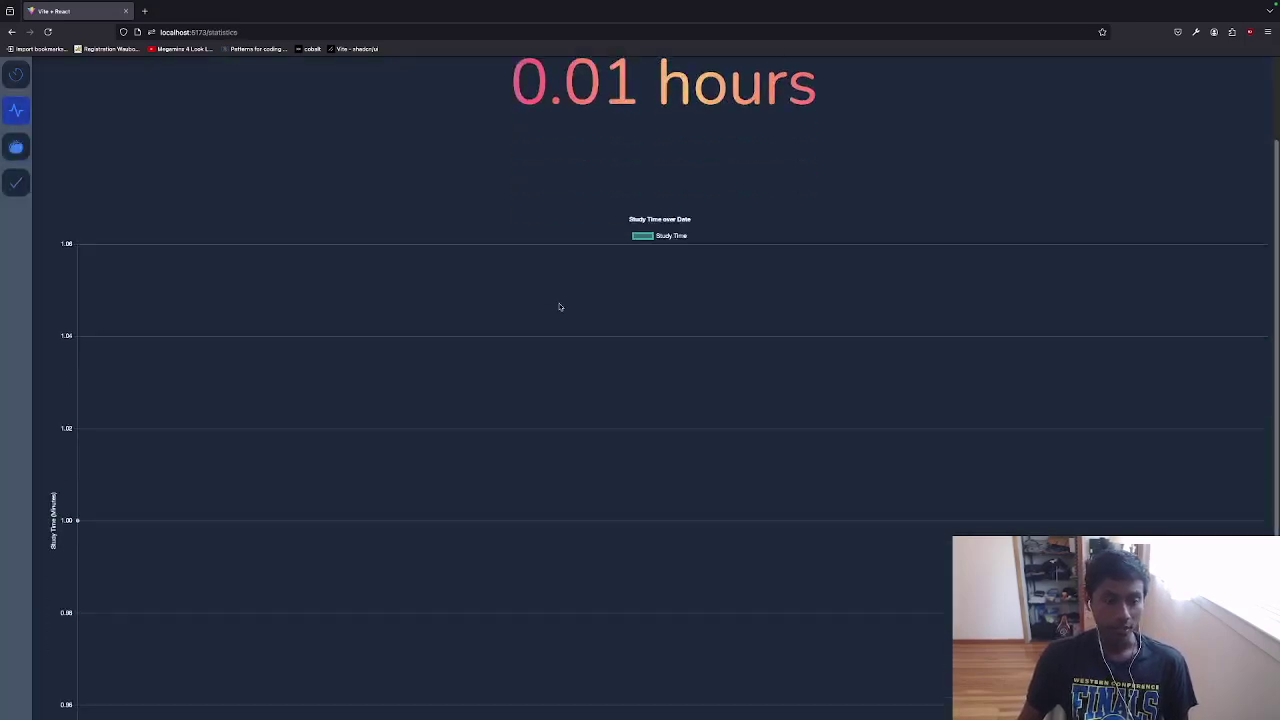
scroll(600, 263, up, 1)
double_click(556, 180)
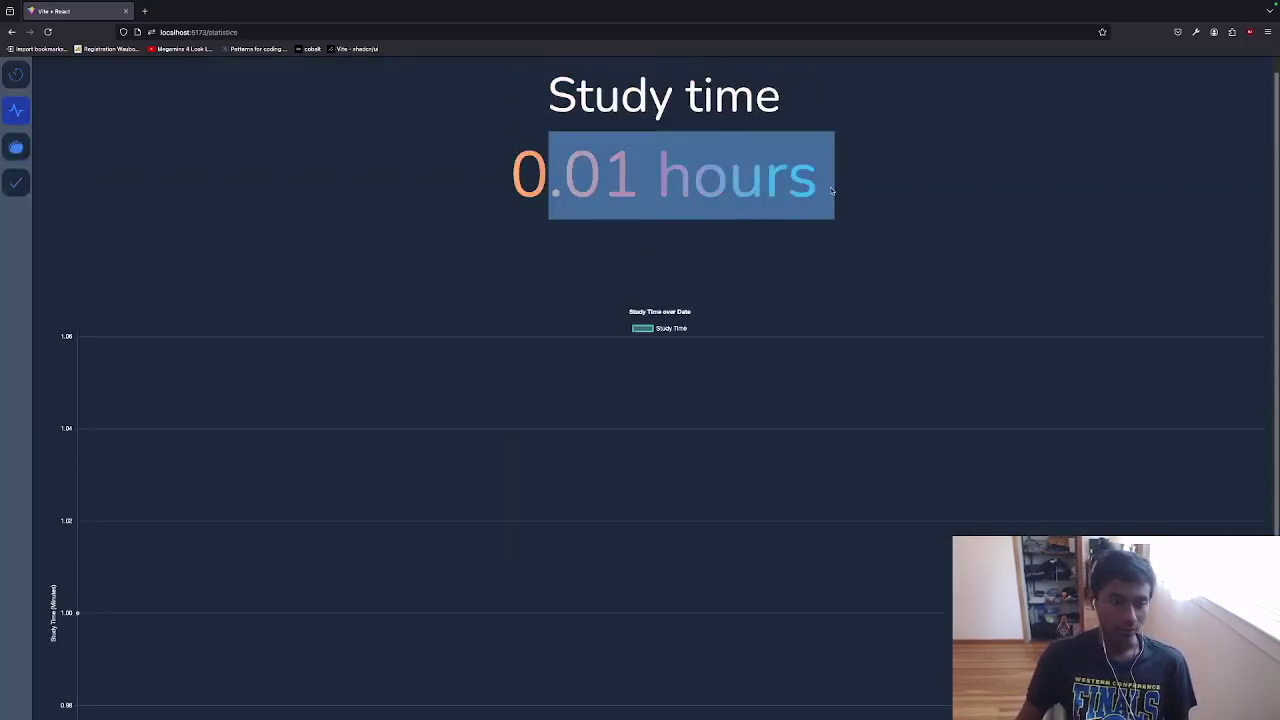
click(771, 260)
scroll(295, 484, down, 1)
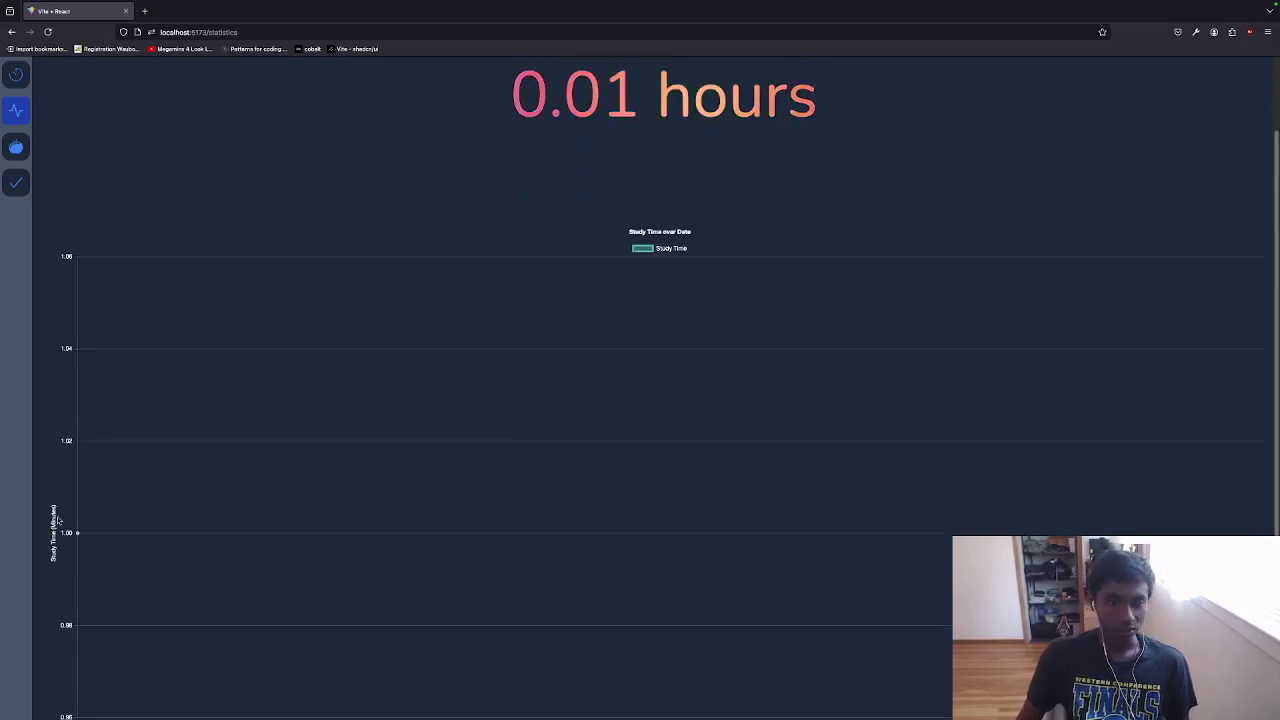
scroll(209, 466, up, 1)
triple_click(703, 186)
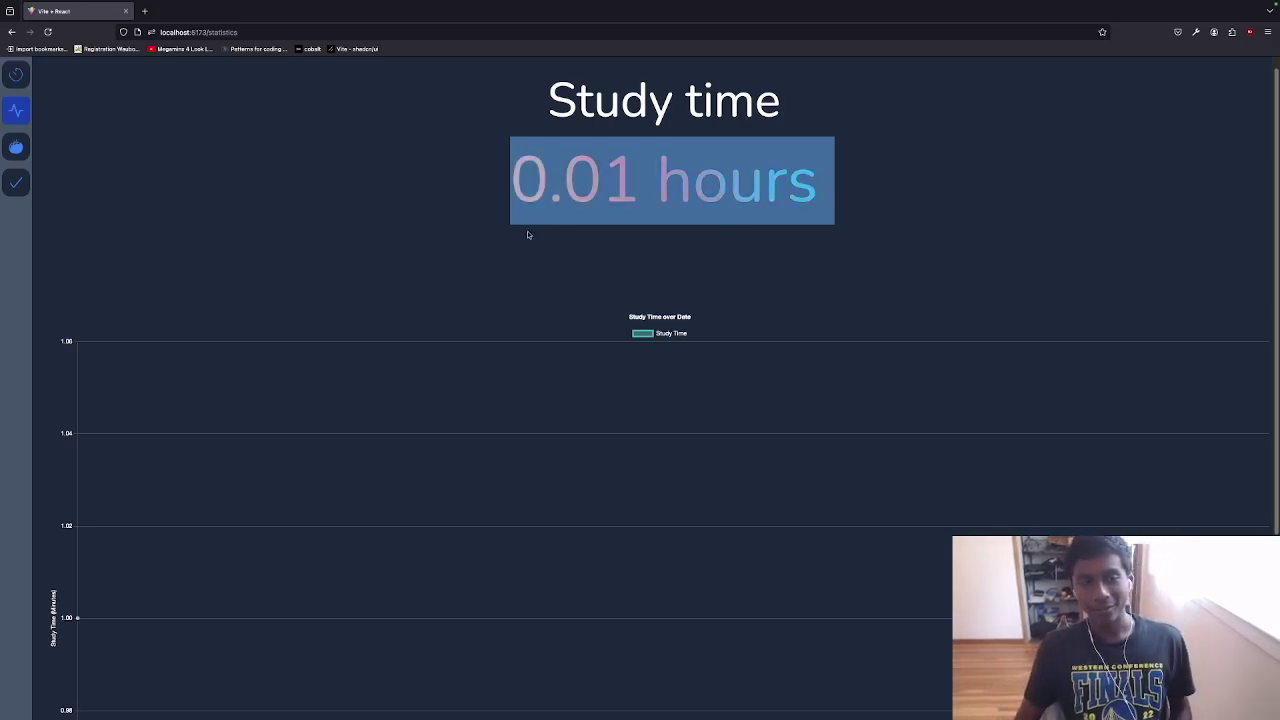
Go to the Task List page and show the add-task form
click(16, 147)
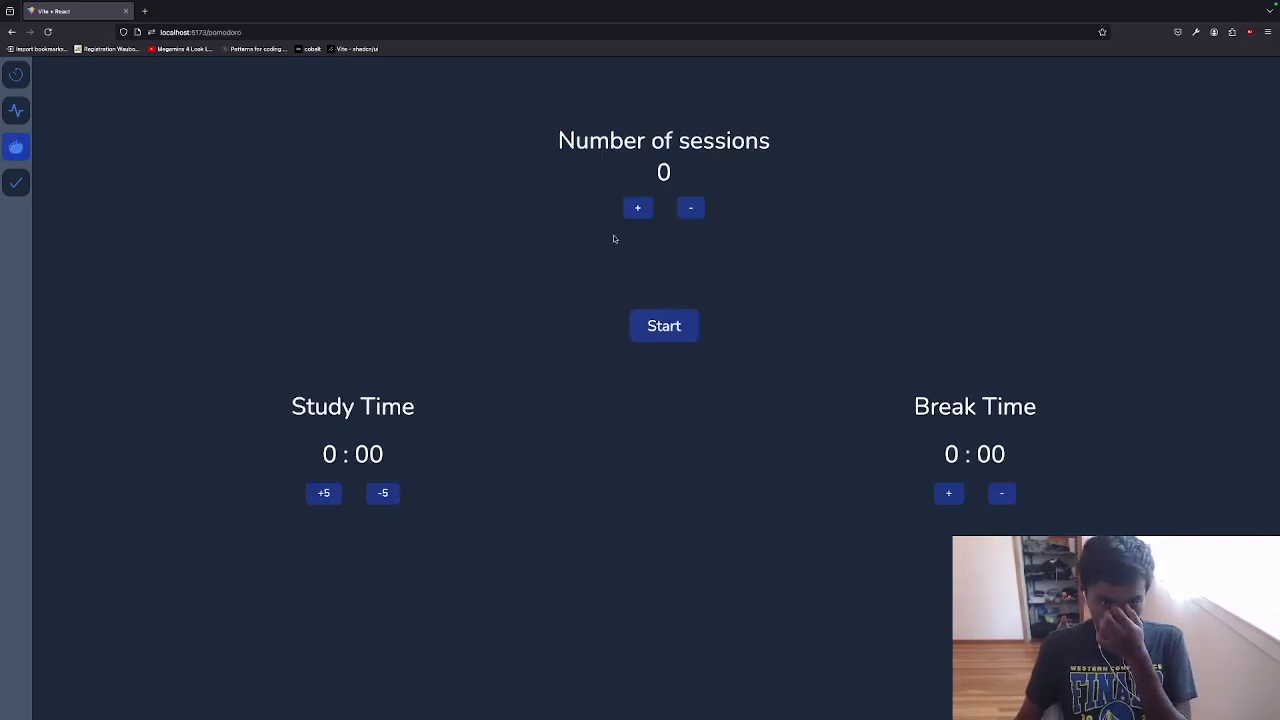
click(16, 182)
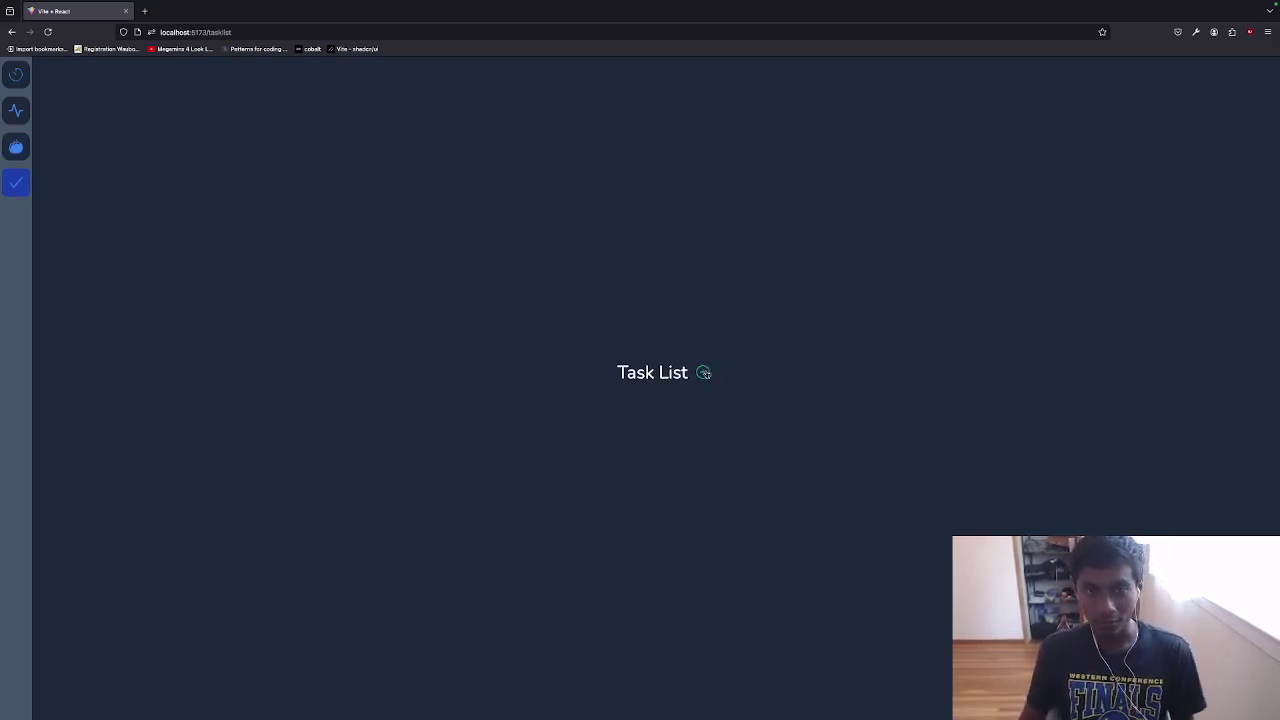
click(703, 372)
Add 'English HW' as a Low-priority task
click(740, 406)
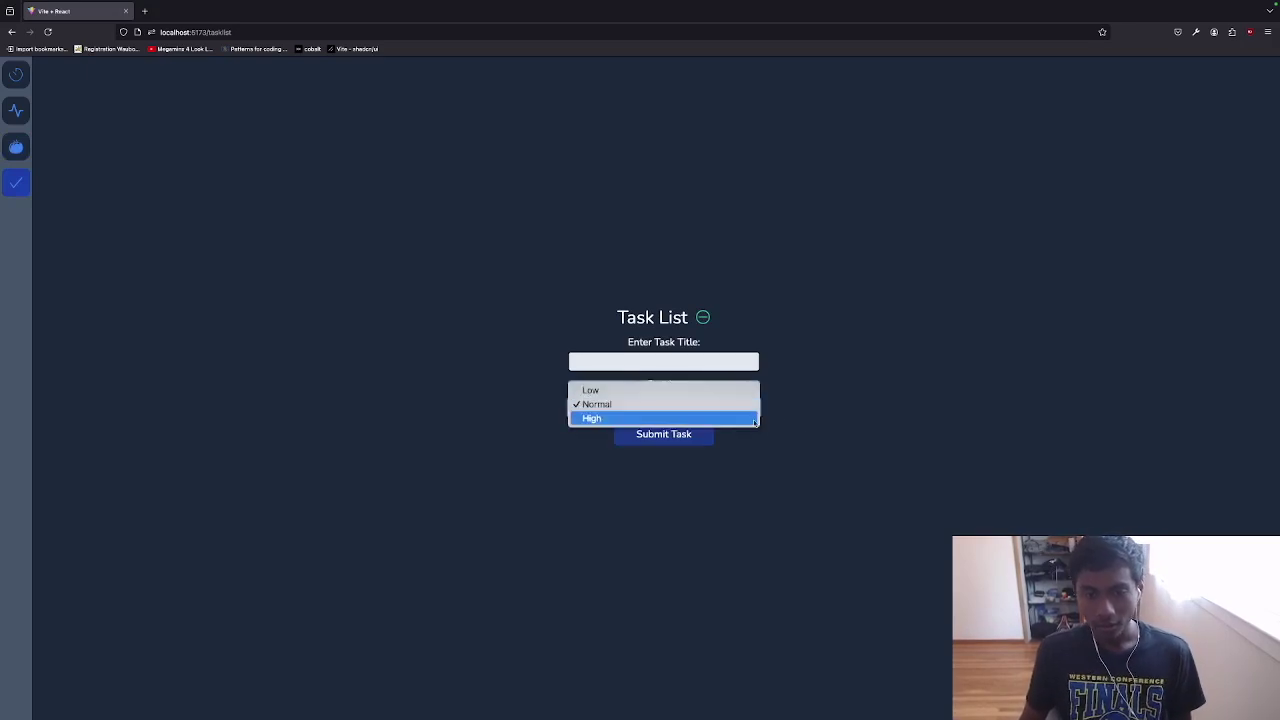
click(600, 390)
click(683, 362)
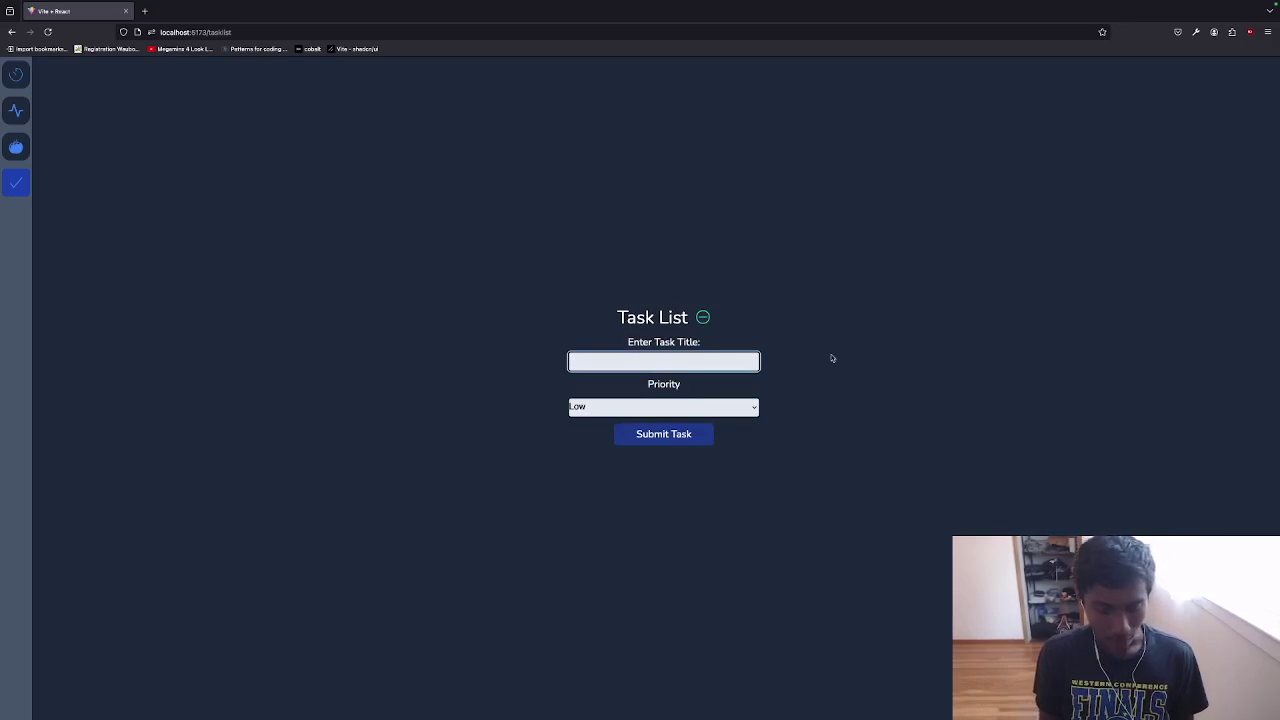
text(English HW)
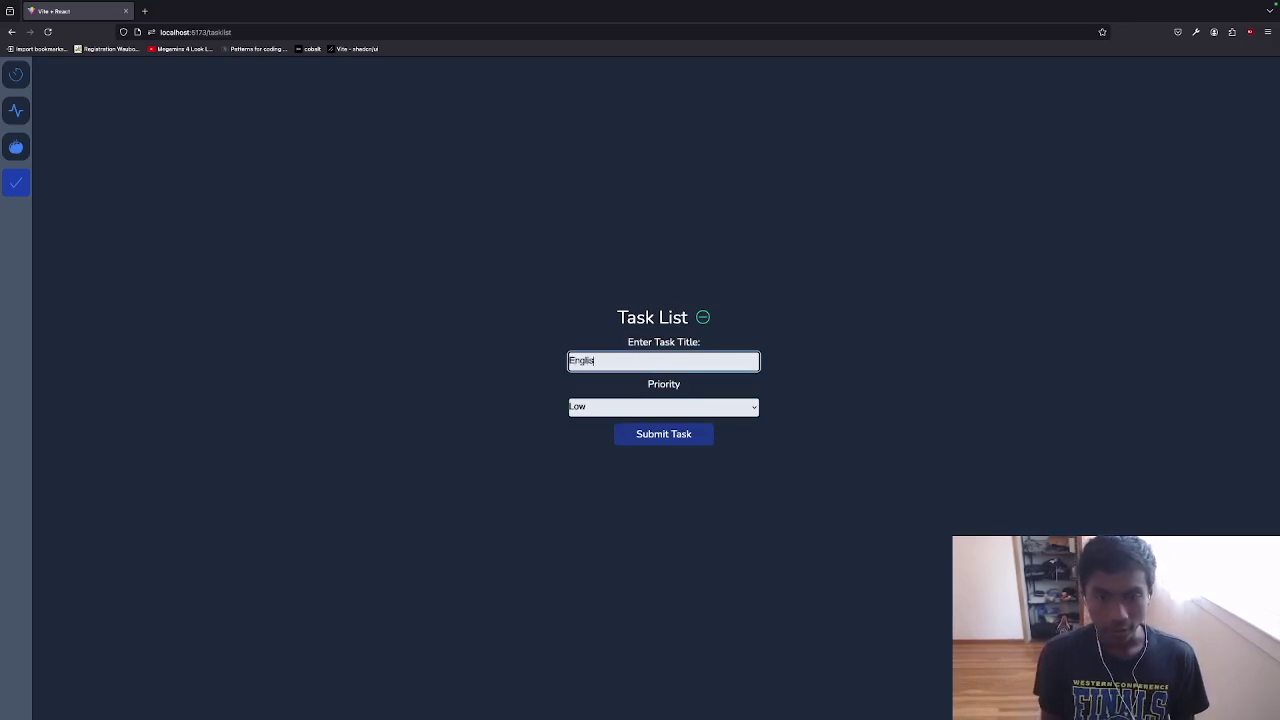
click(665, 436)
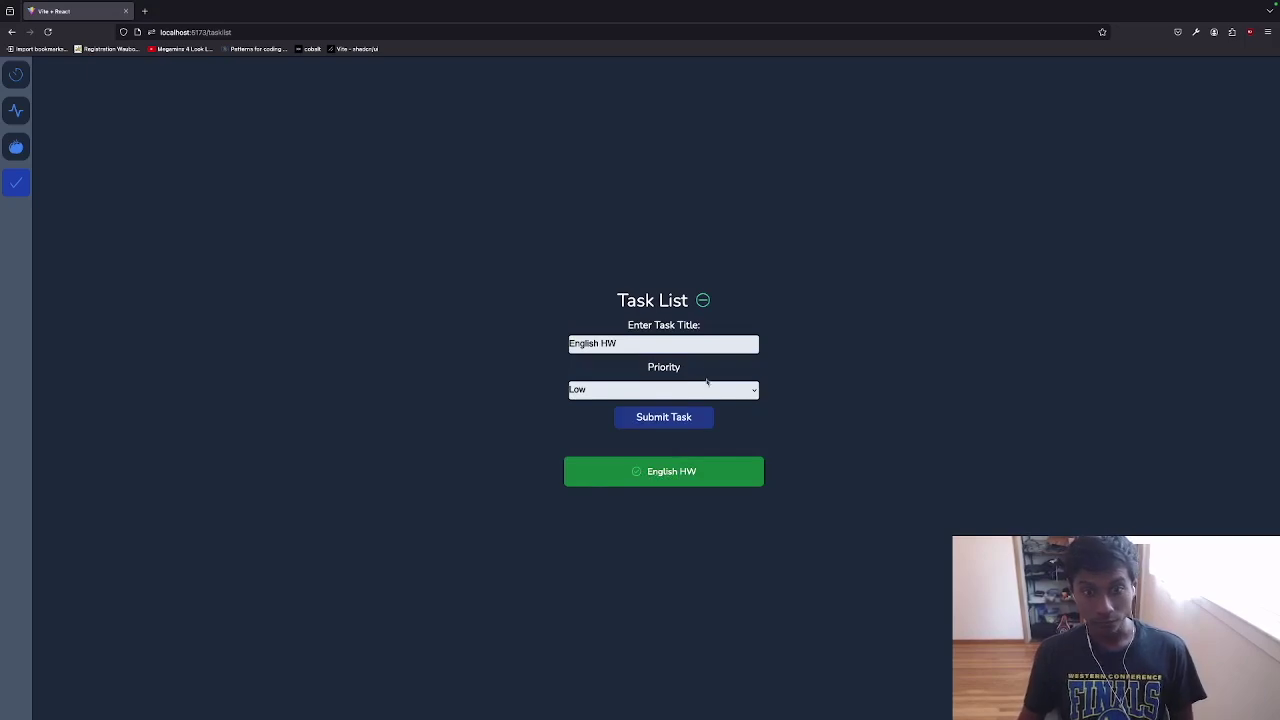
click(705, 389)
Add 'Math HW' as a Normal-priority task
click(640, 401)
click(644, 345)
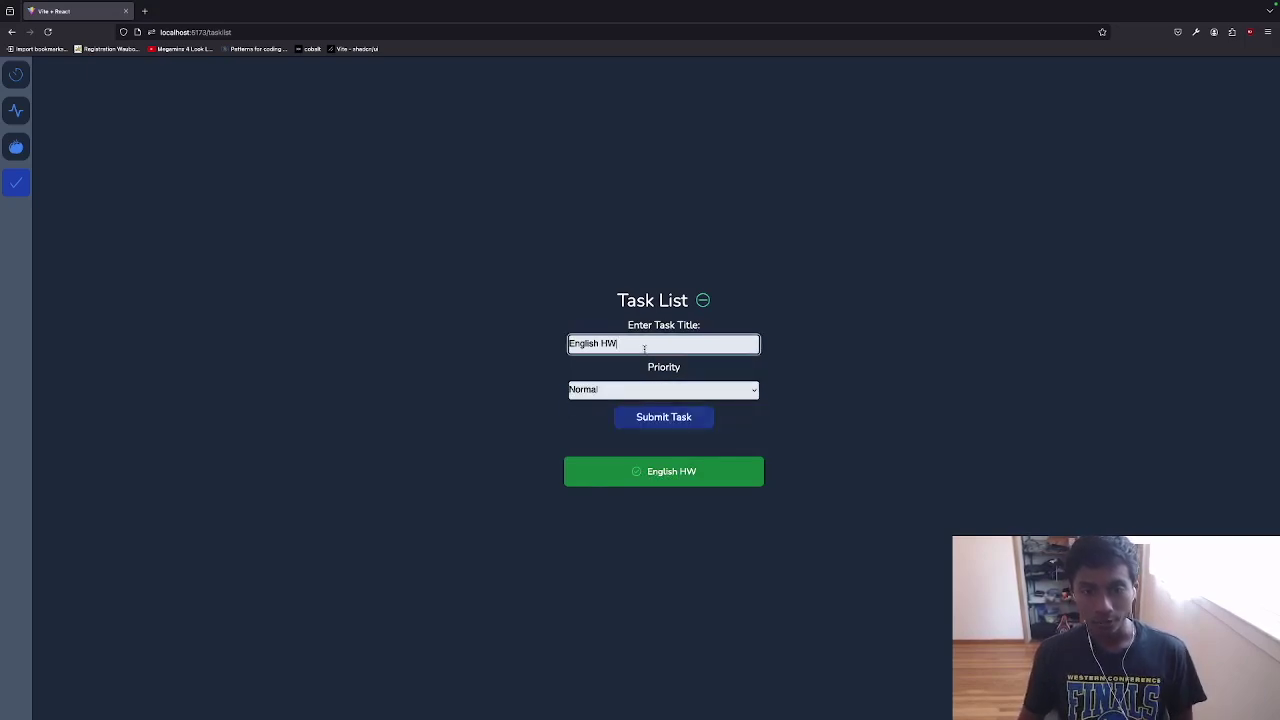
key(ctrl+a)
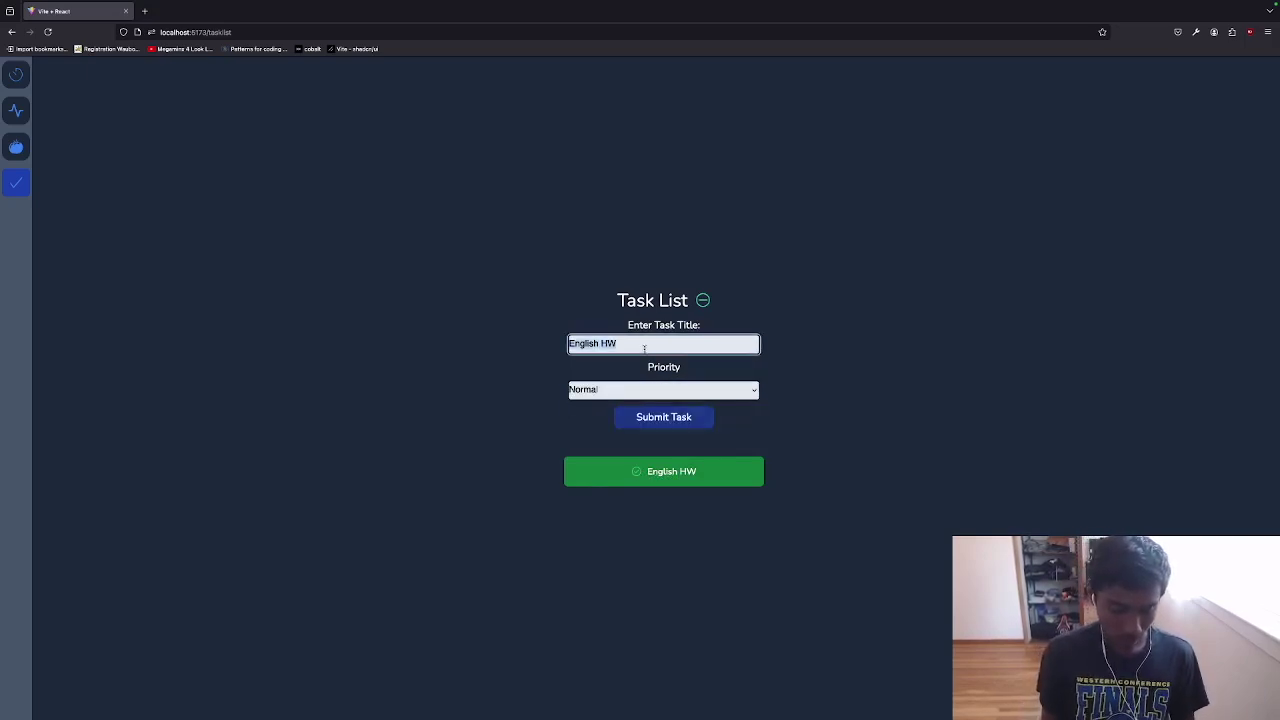
text(Math HW)
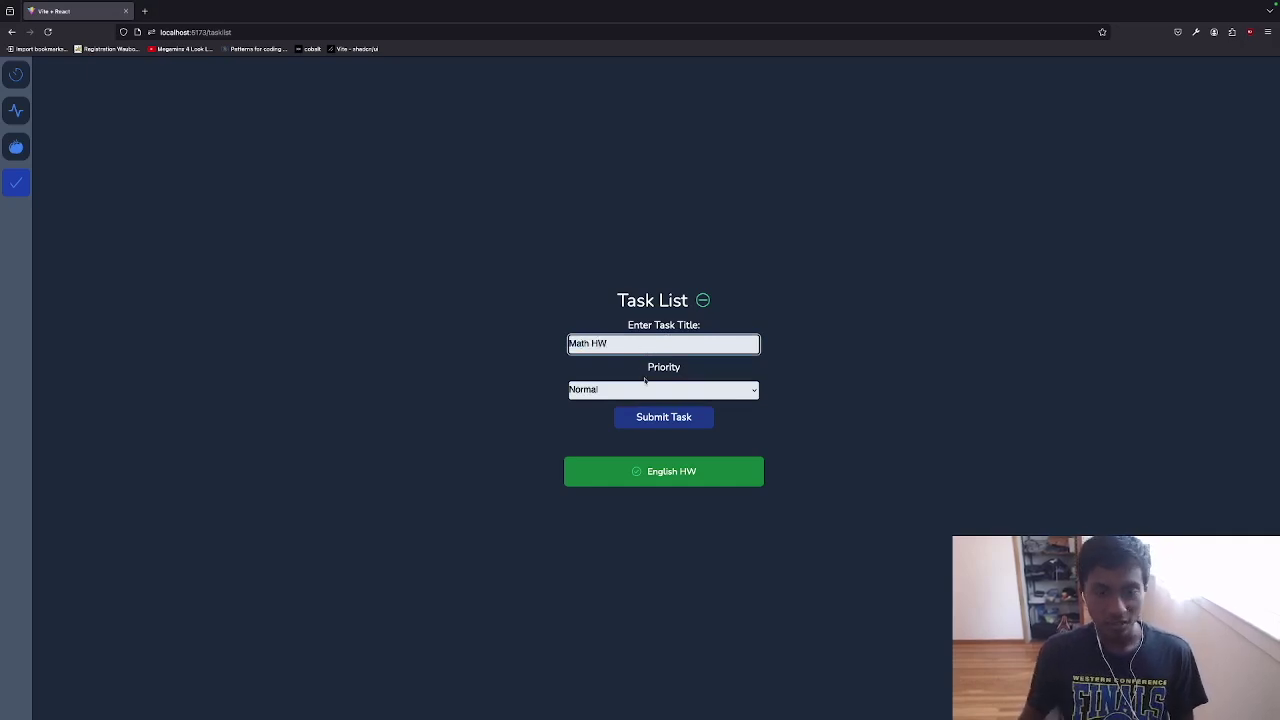
click(662, 417)
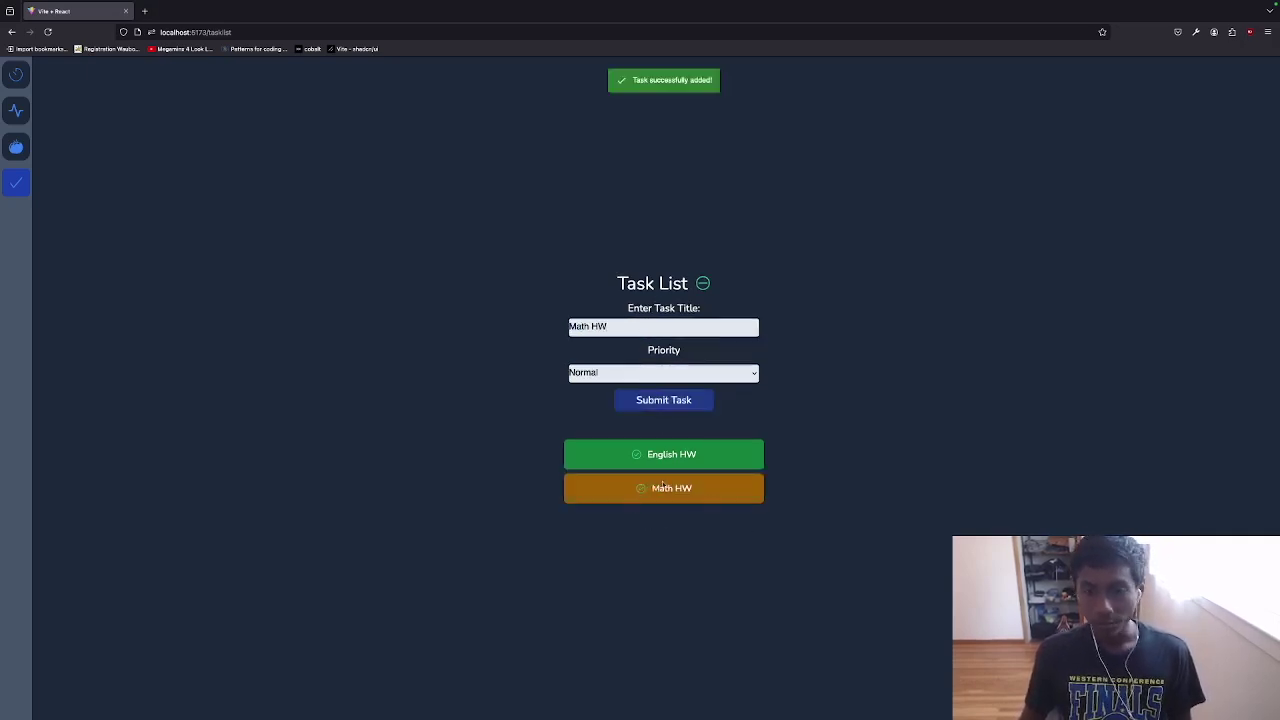
Add 'Computer Science HW' as a High-priority task, then hide the form
click(617, 326)
key(ctrl+a)
text(C)
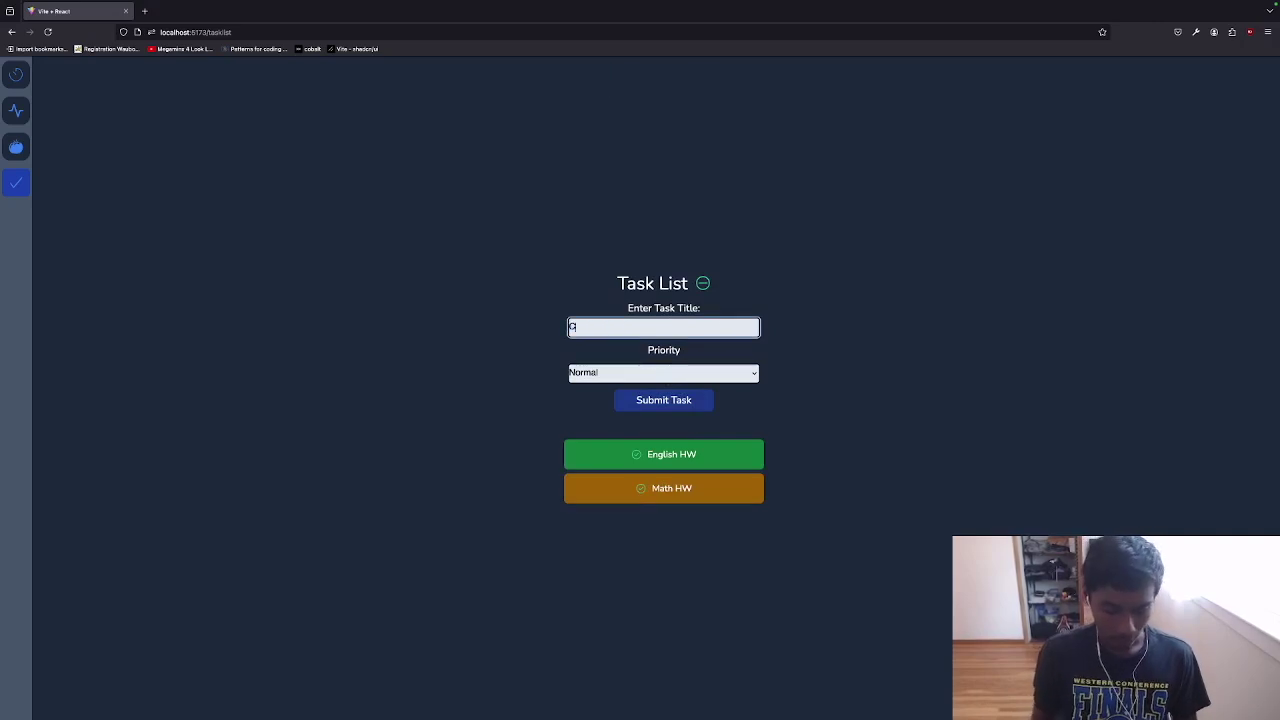
text(omputer Science HW)
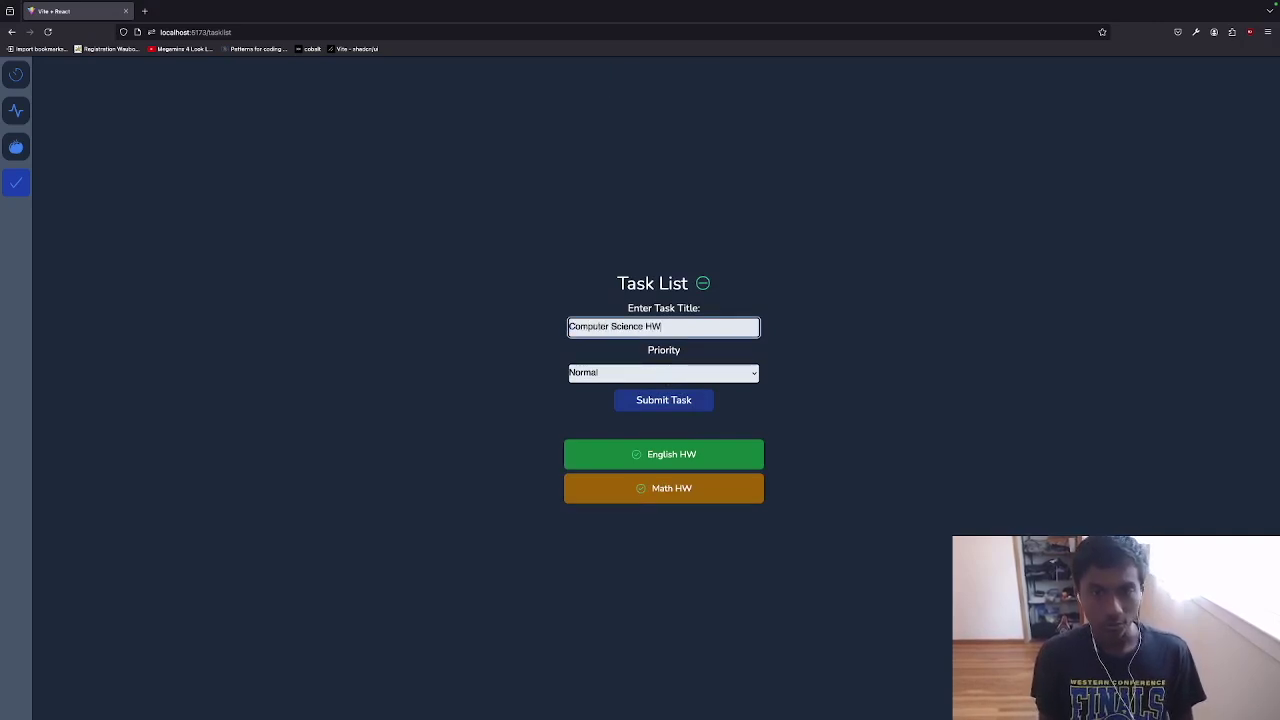
click(680, 372)
click(663, 385)
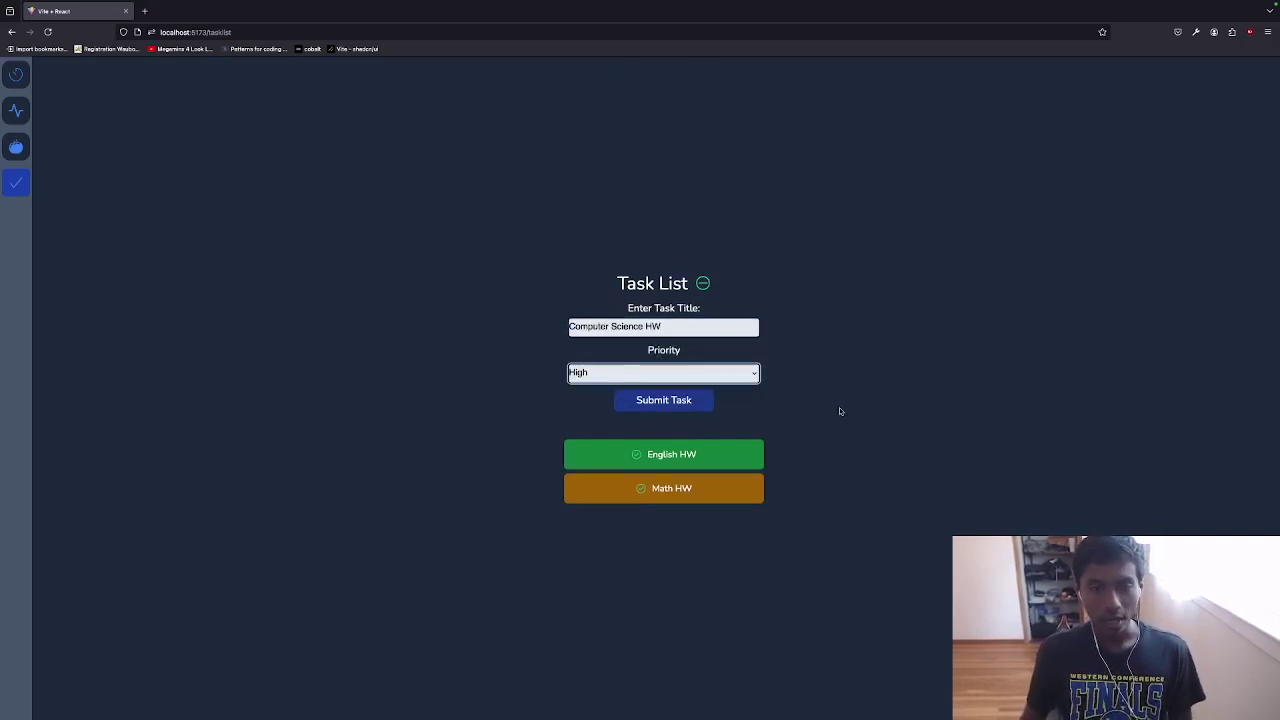
click(652, 400)
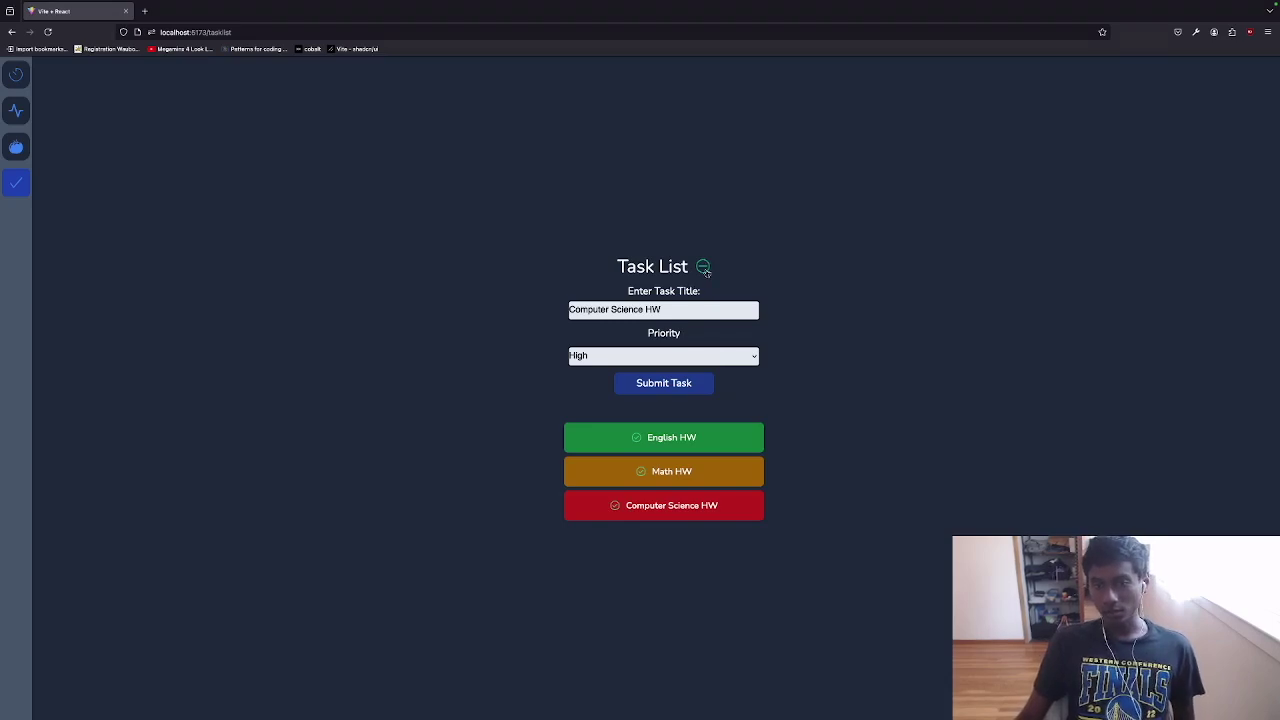
click(702, 266)
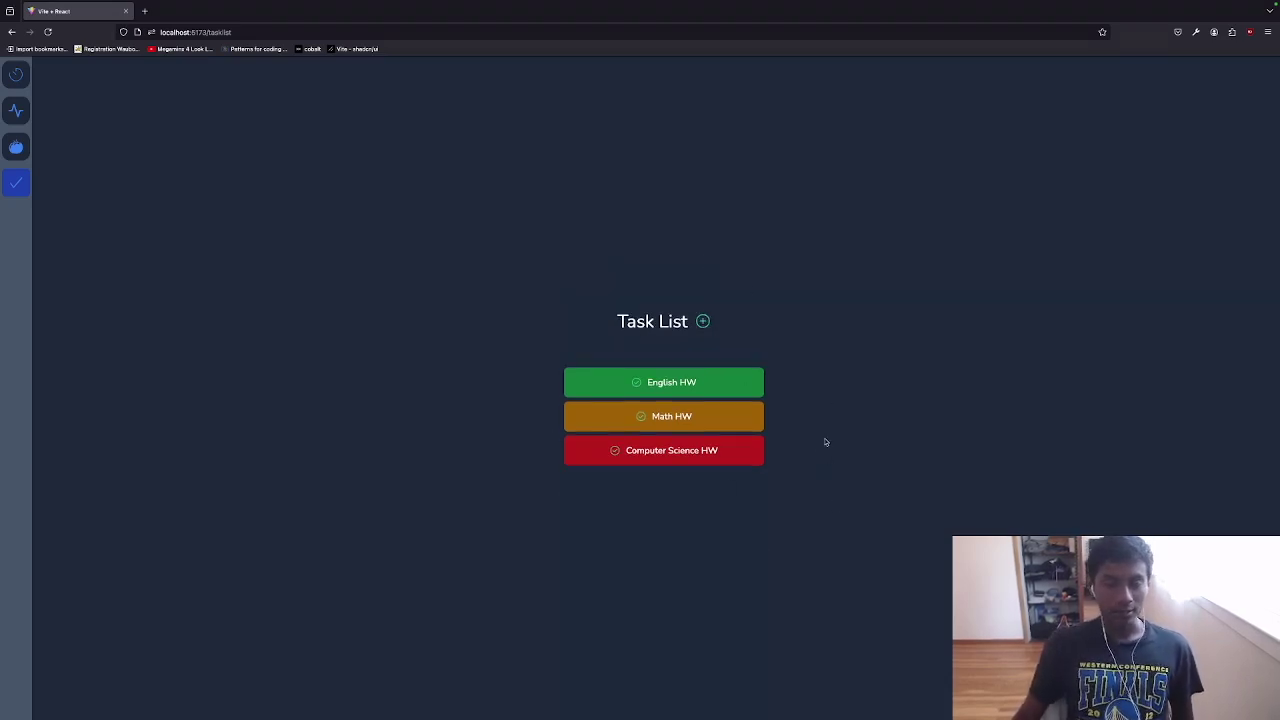
Check off English HW, Math HW and Computer Science HW, then open Statistics
click(636, 382)
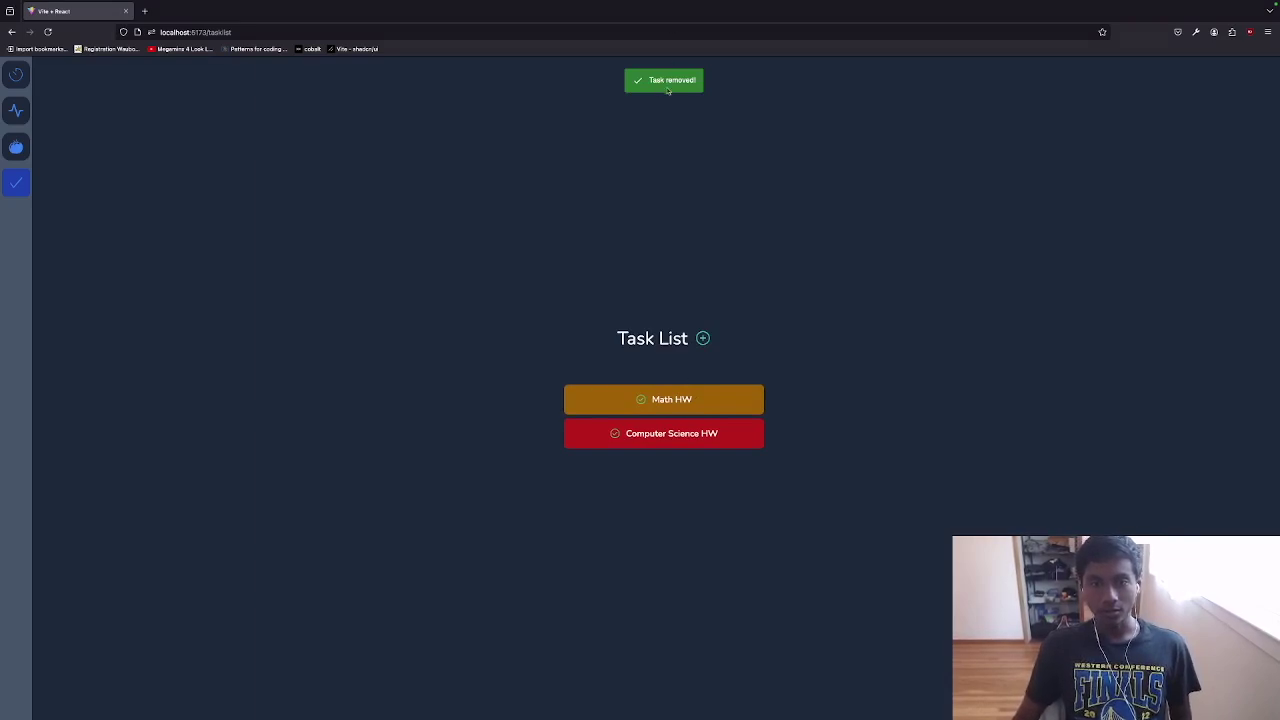
click(637, 400)
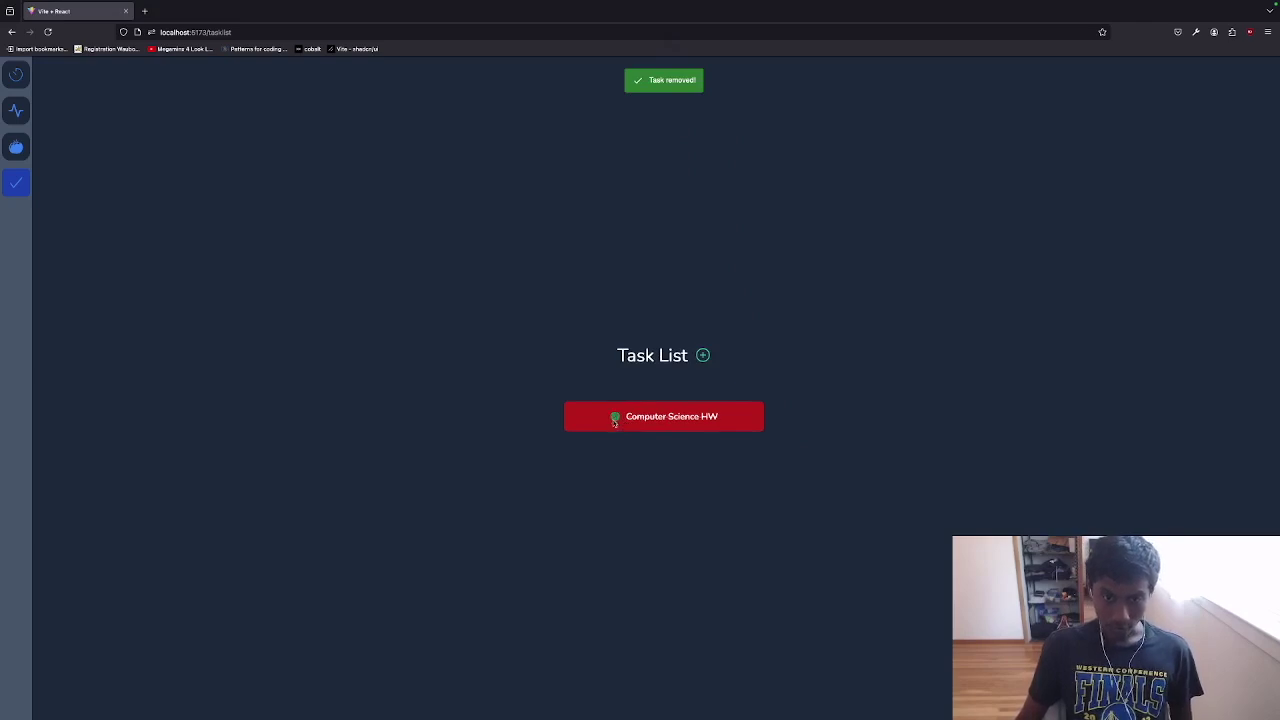
click(614, 417)
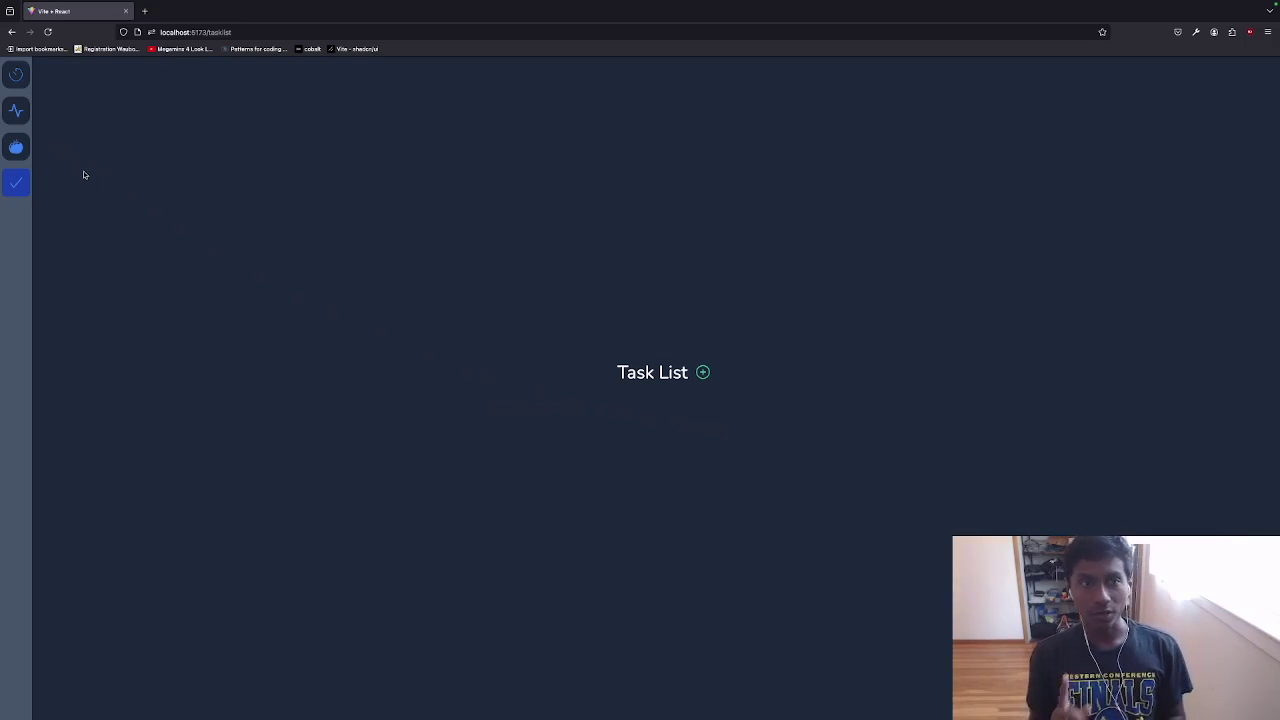
click(15, 118)
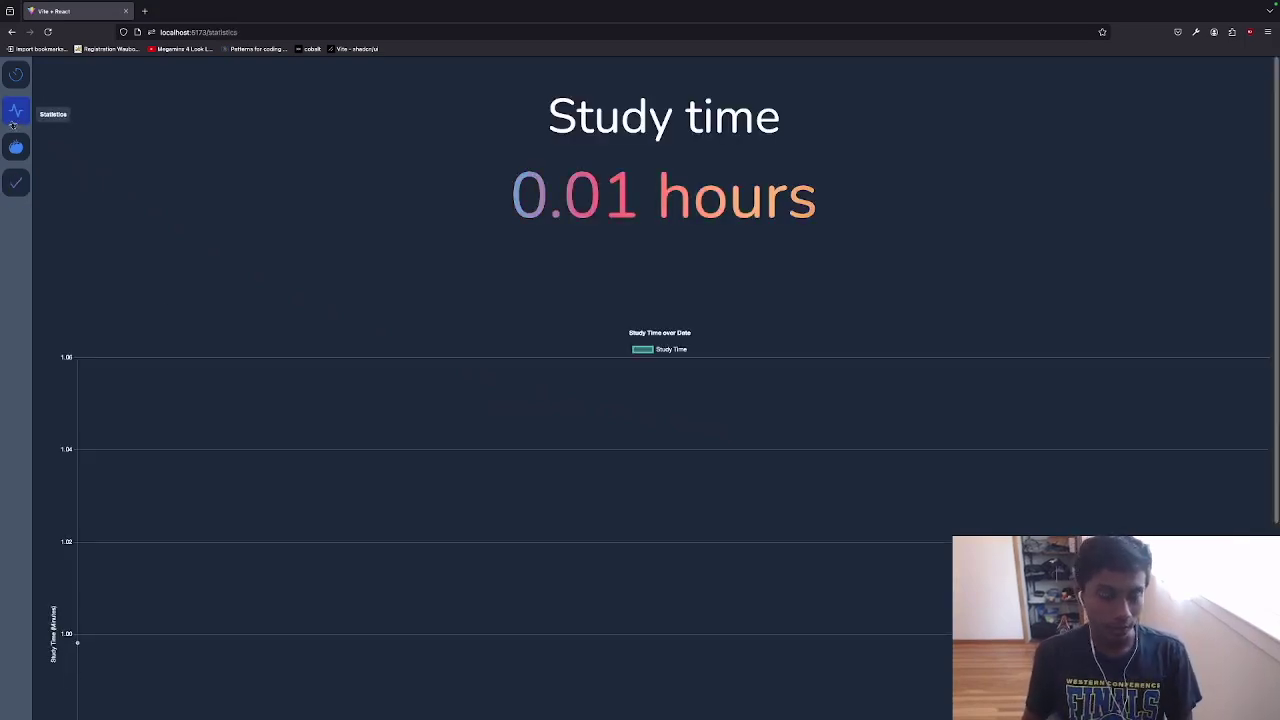
Scroll the statistics, pass through the timer dashboard, and return to the empty Task List
scroll(326, 480, down, 5)
scroll(326, 480, up, 5)
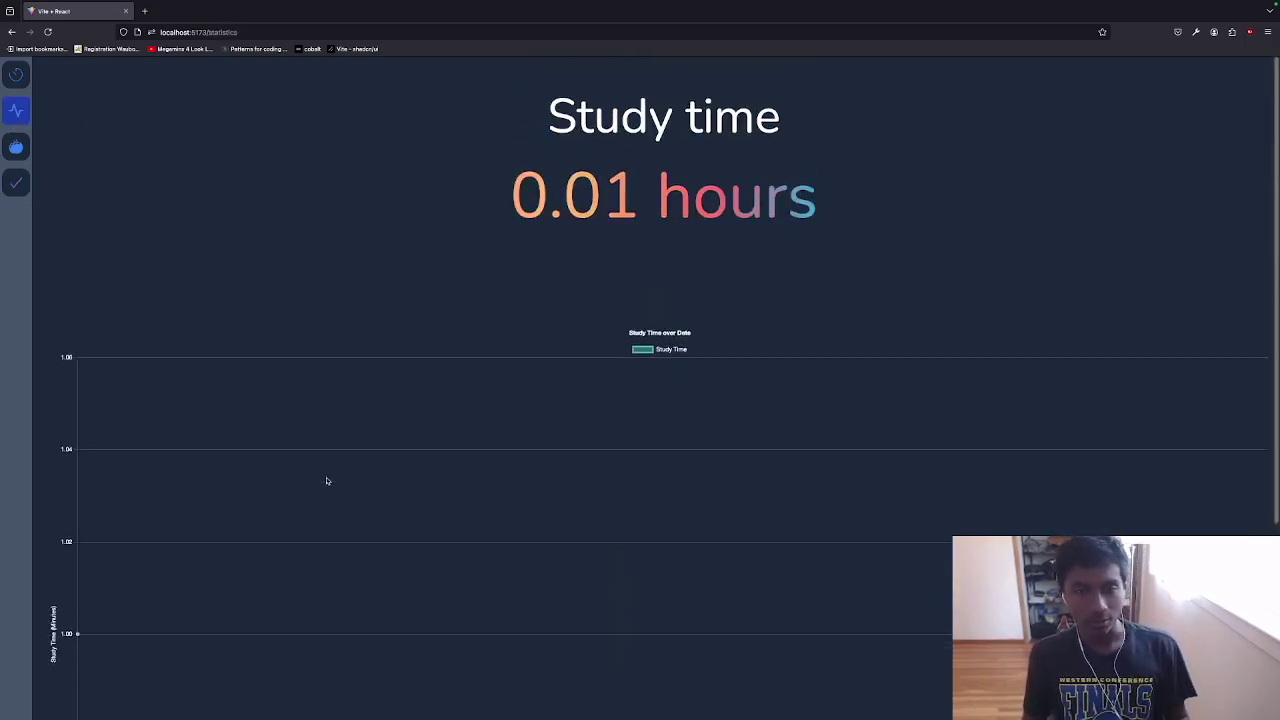
click(16, 74)
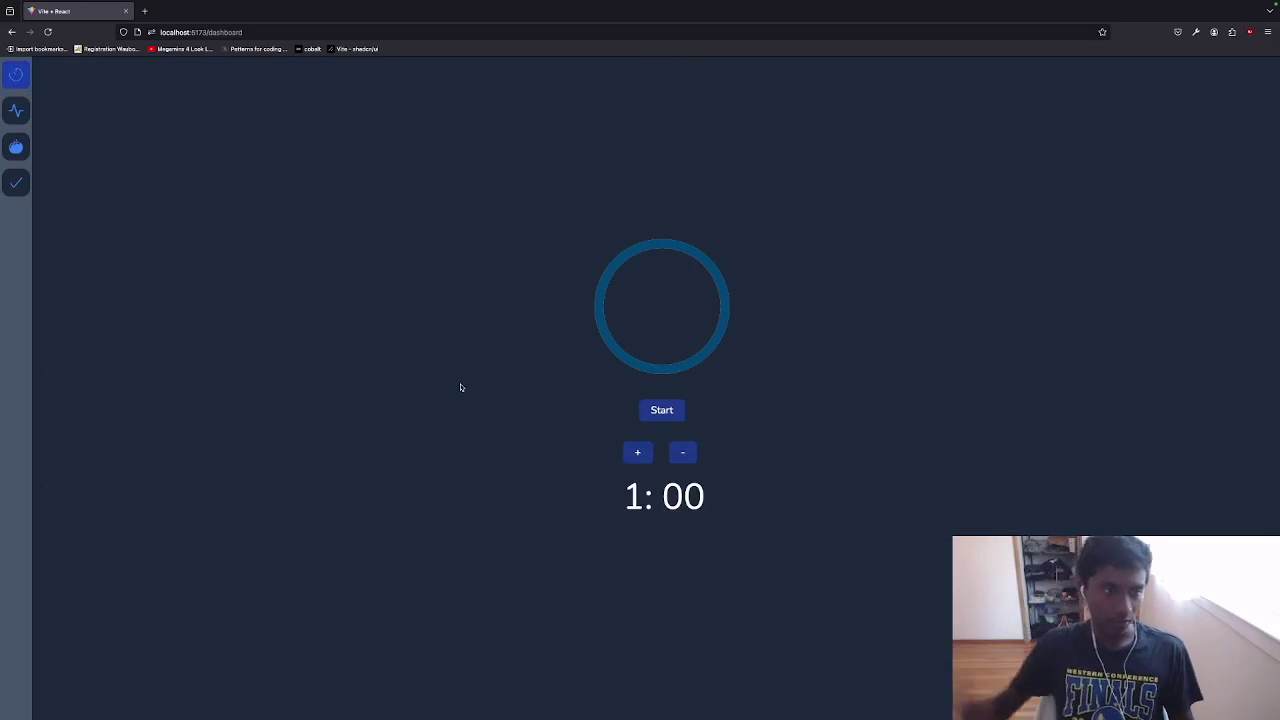
click(16, 182)
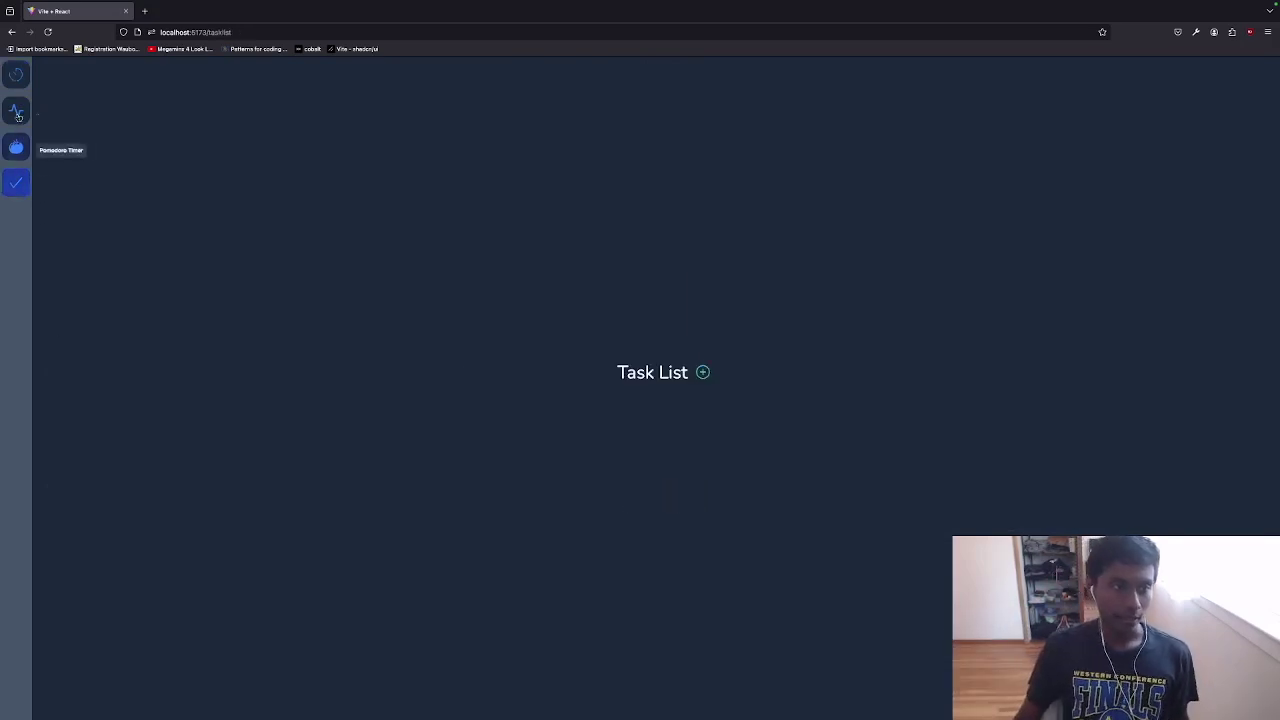